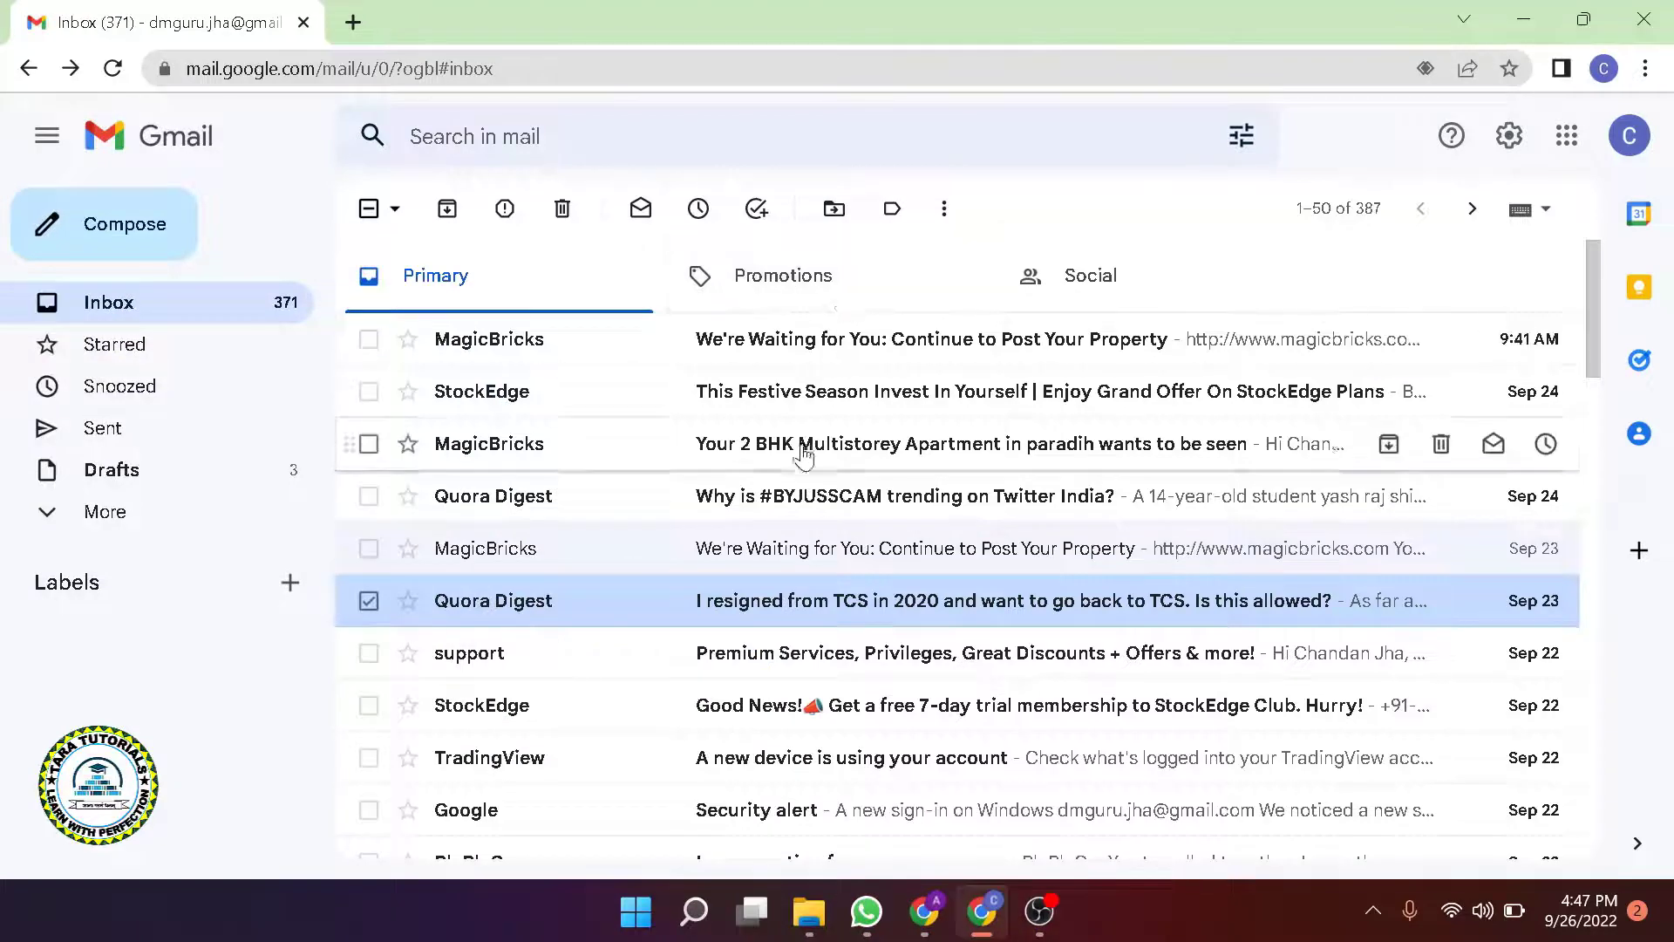
scroll(830, 700, down, 1)
scroll(829, 699, up, 1)
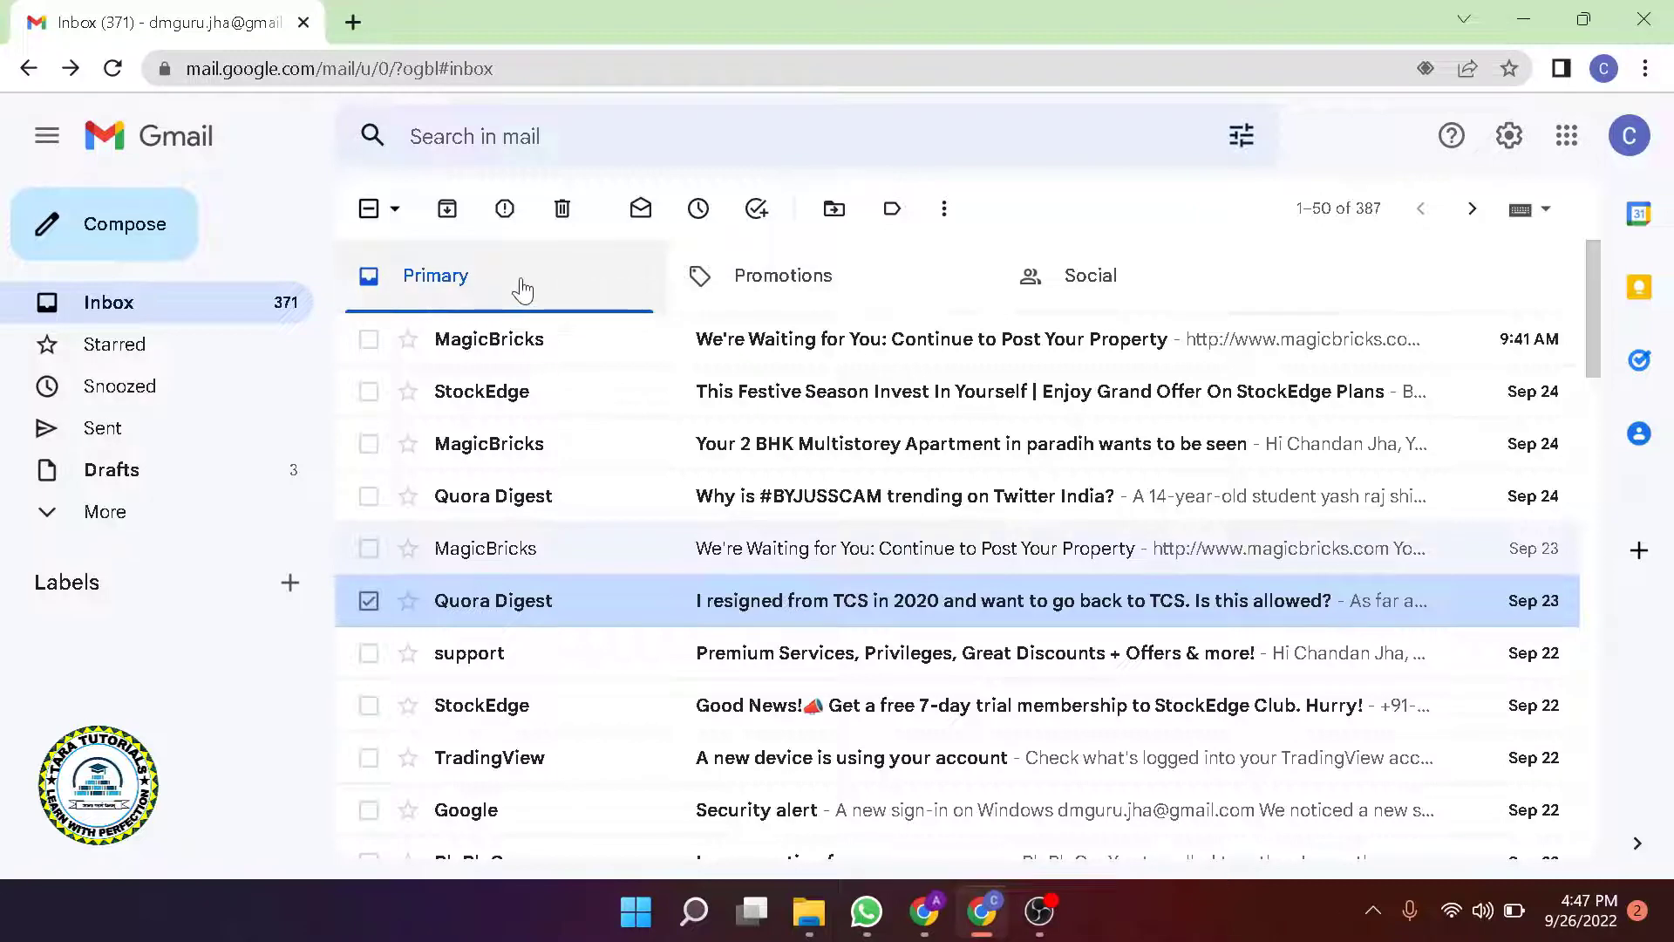
Confirm the Social tab is empty, then return to the Promotions emails
click(796, 289)
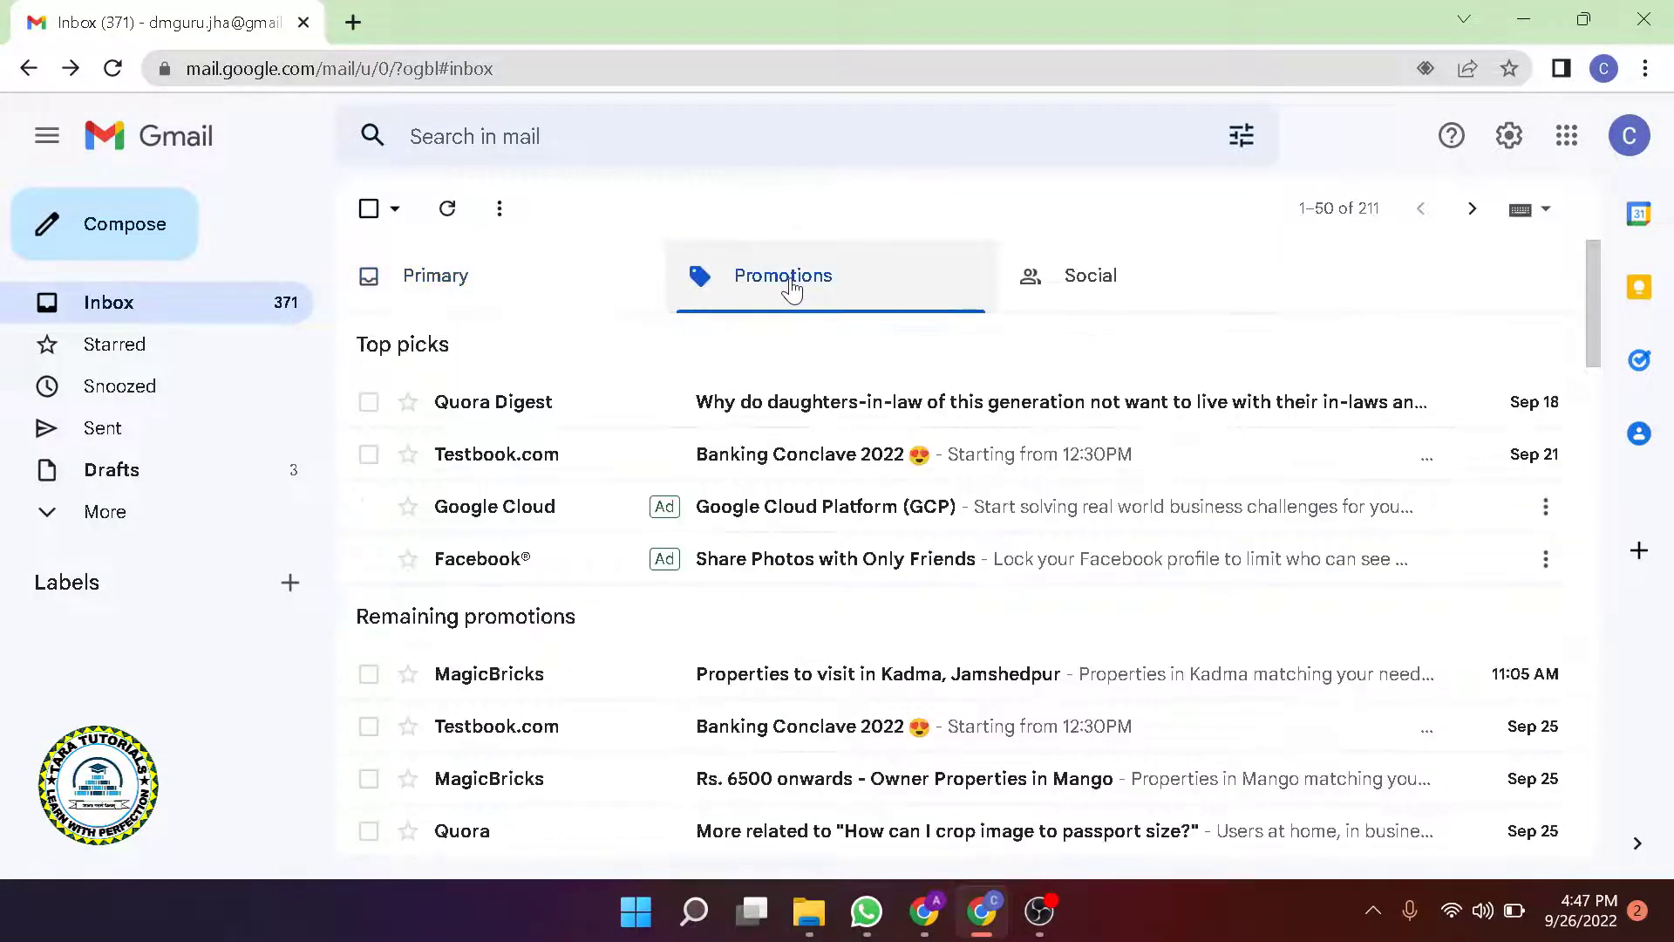
click(1079, 300)
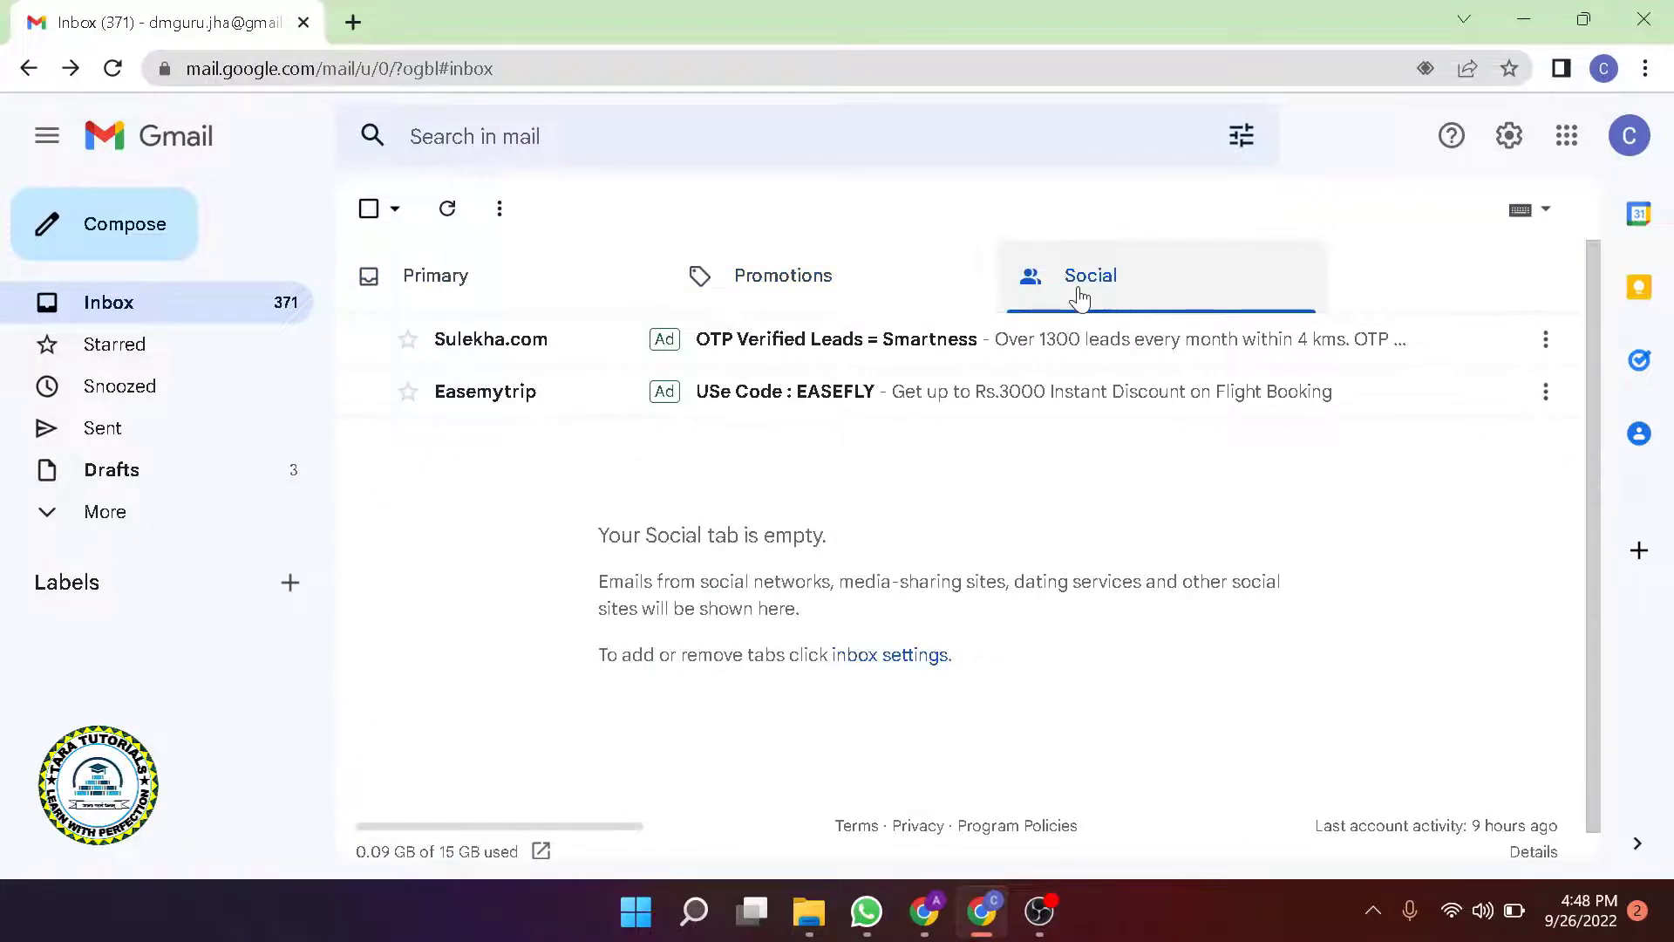
click(795, 300)
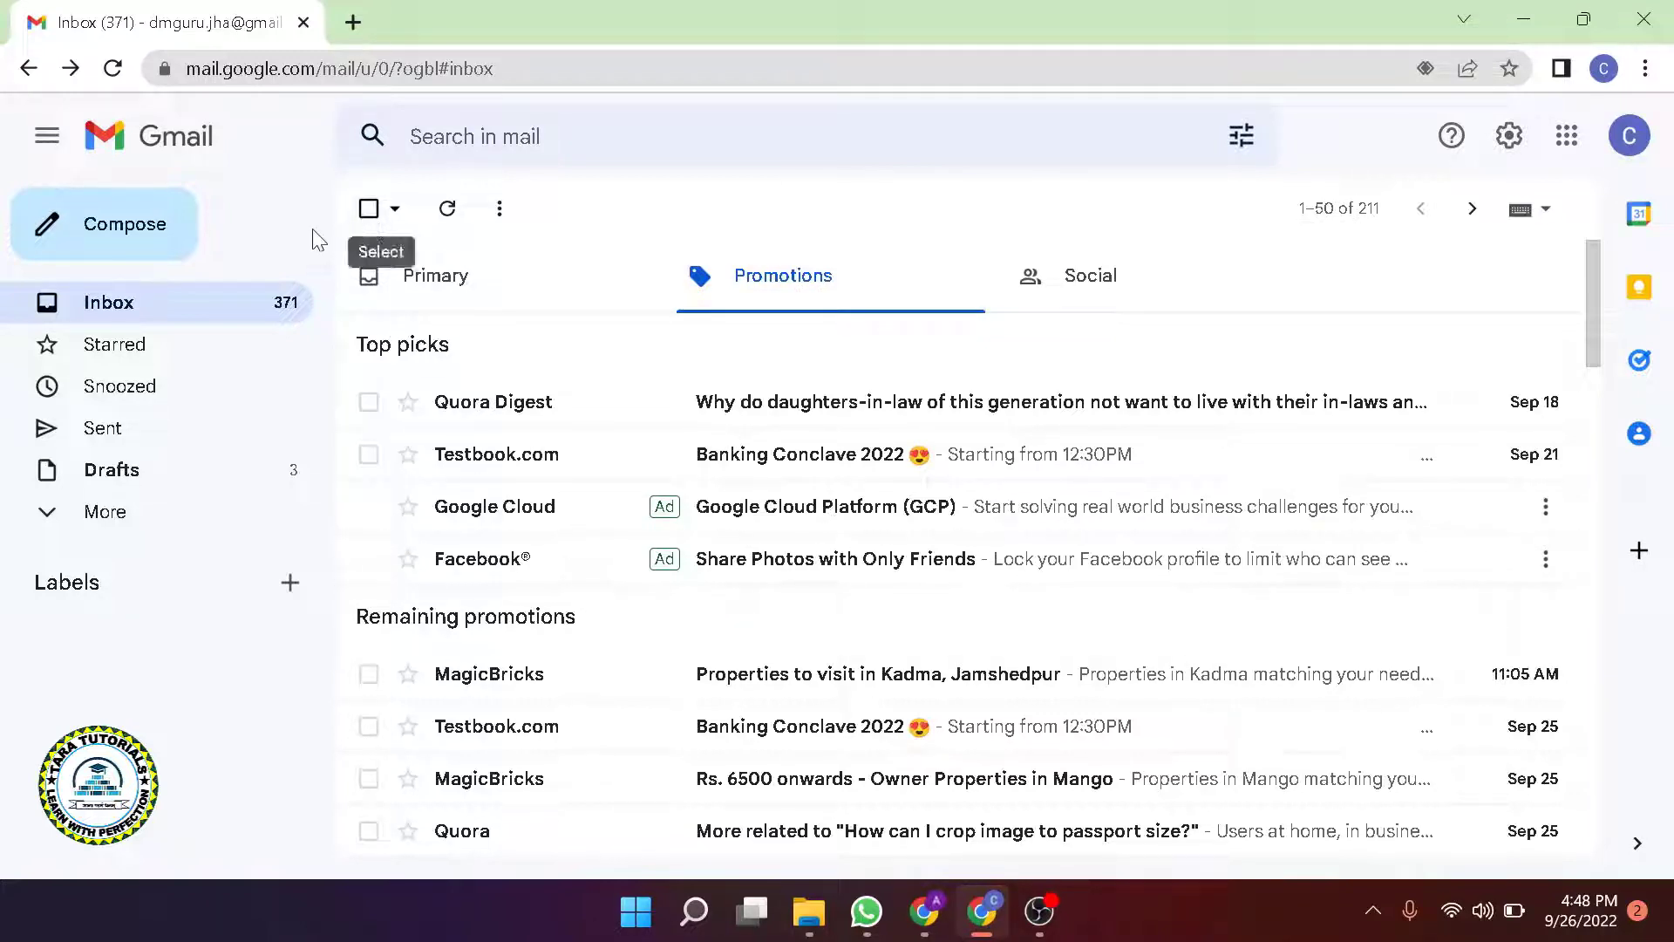
Select all 52 Promotions conversations on the current page
click(369, 210)
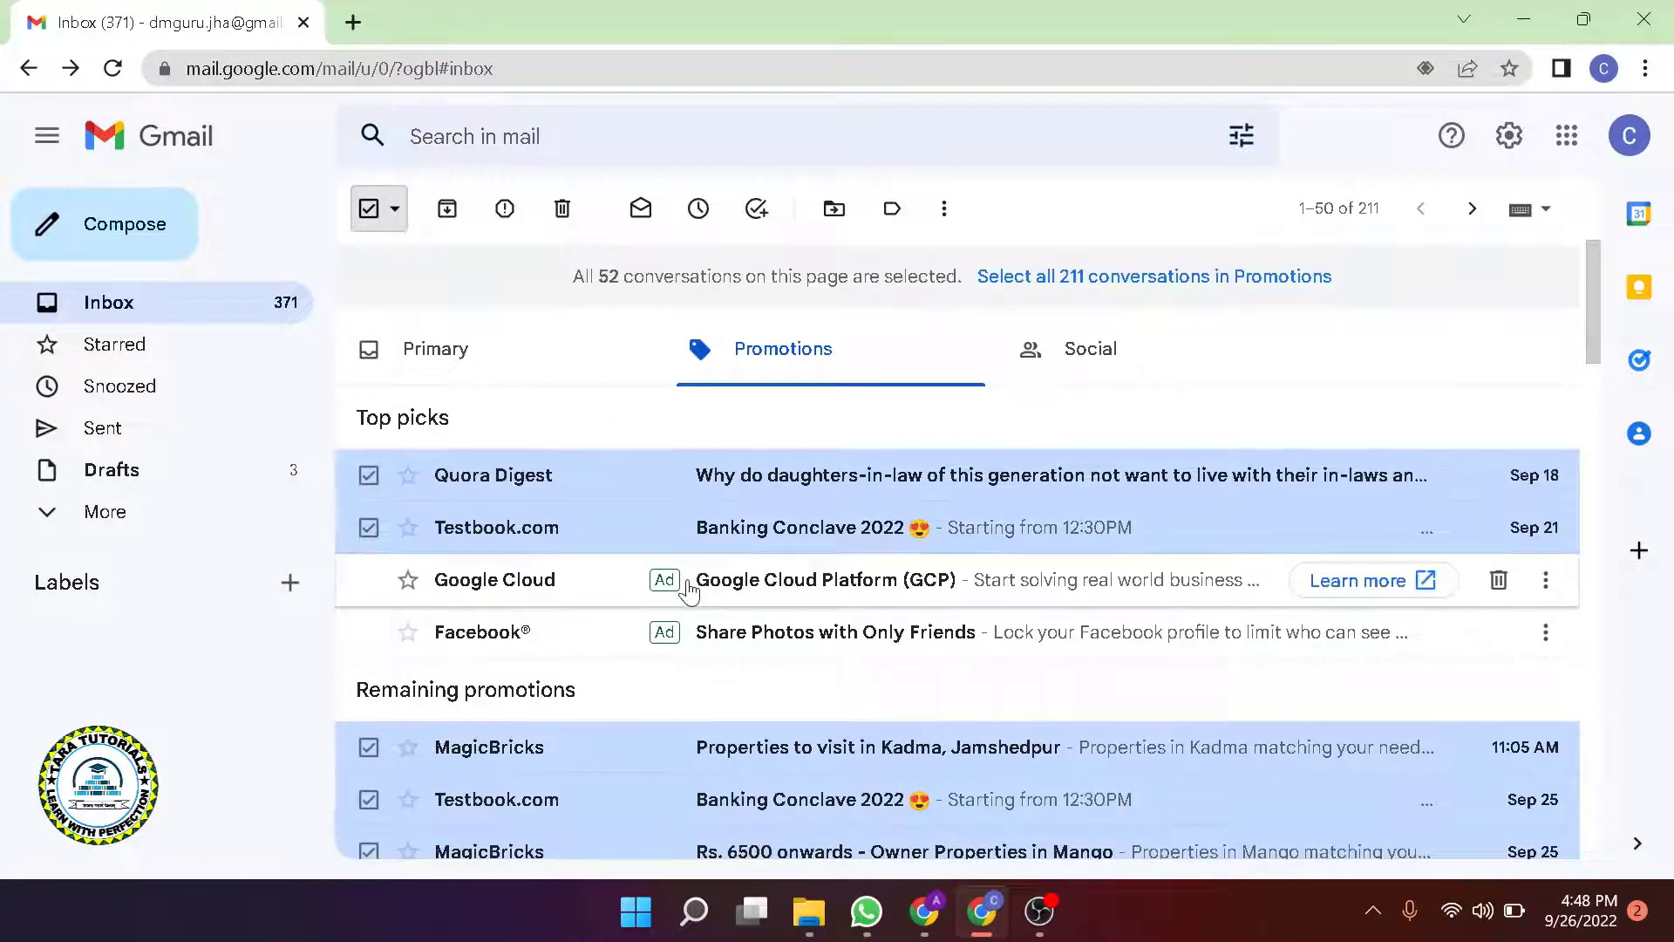
scroll(687, 589, down, 3)
scroll(688, 588, down, 4)
scroll(686, 589, down, 5)
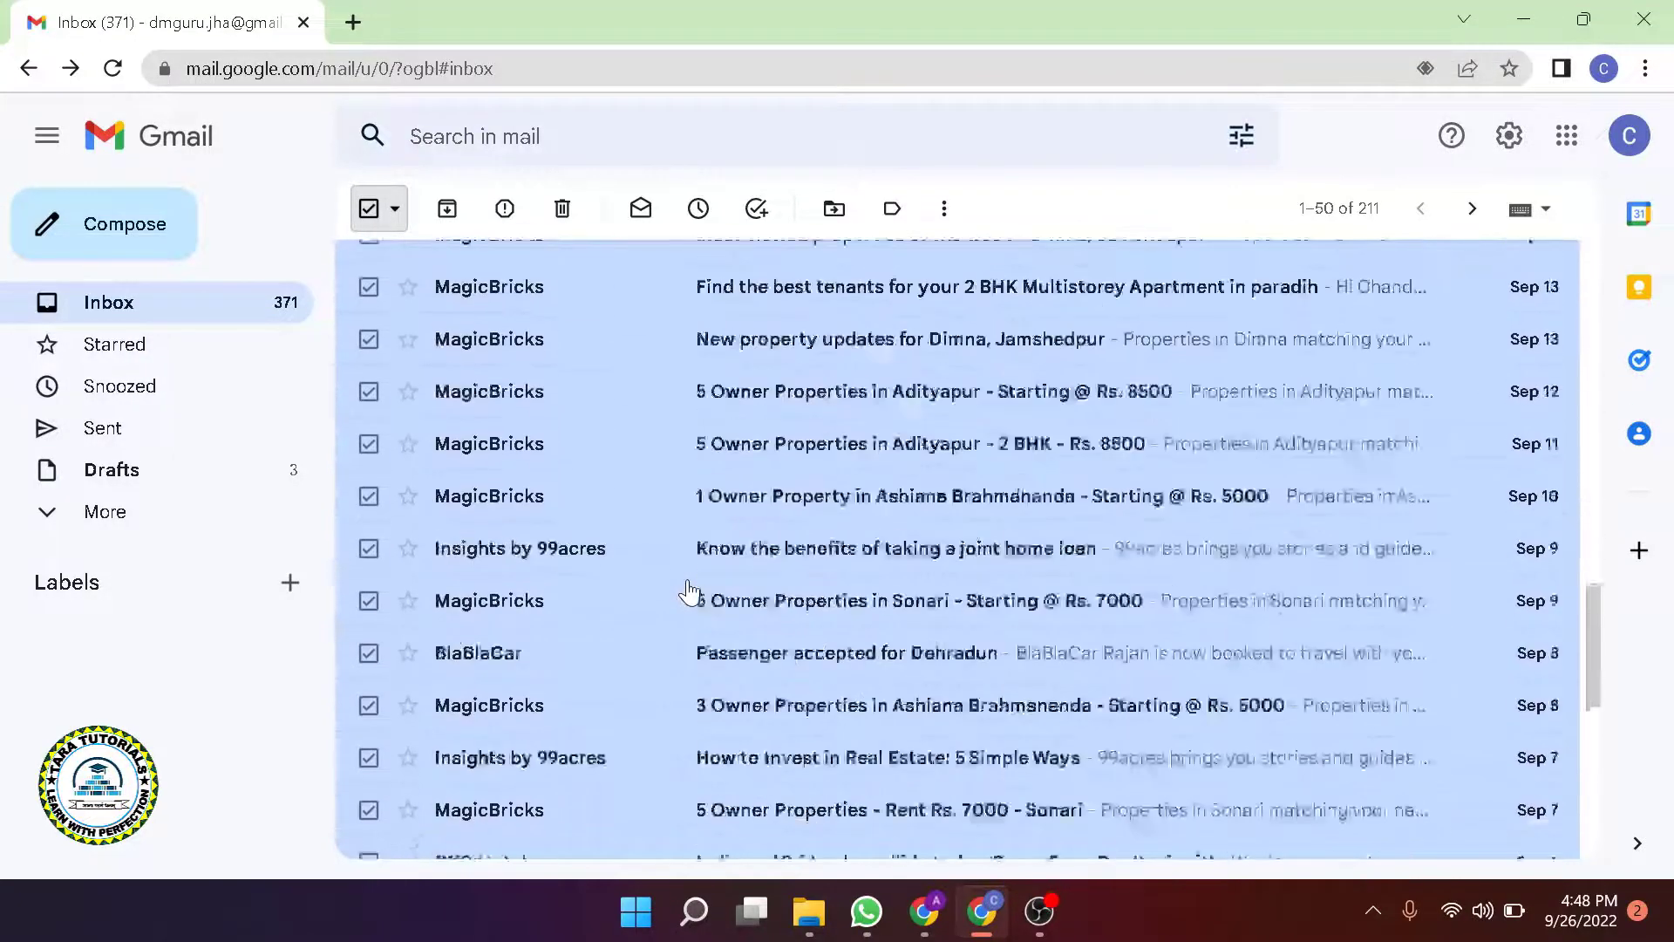
scroll(686, 589, down, 5)
scroll(687, 589, down, 3)
scroll(686, 589, up, 2)
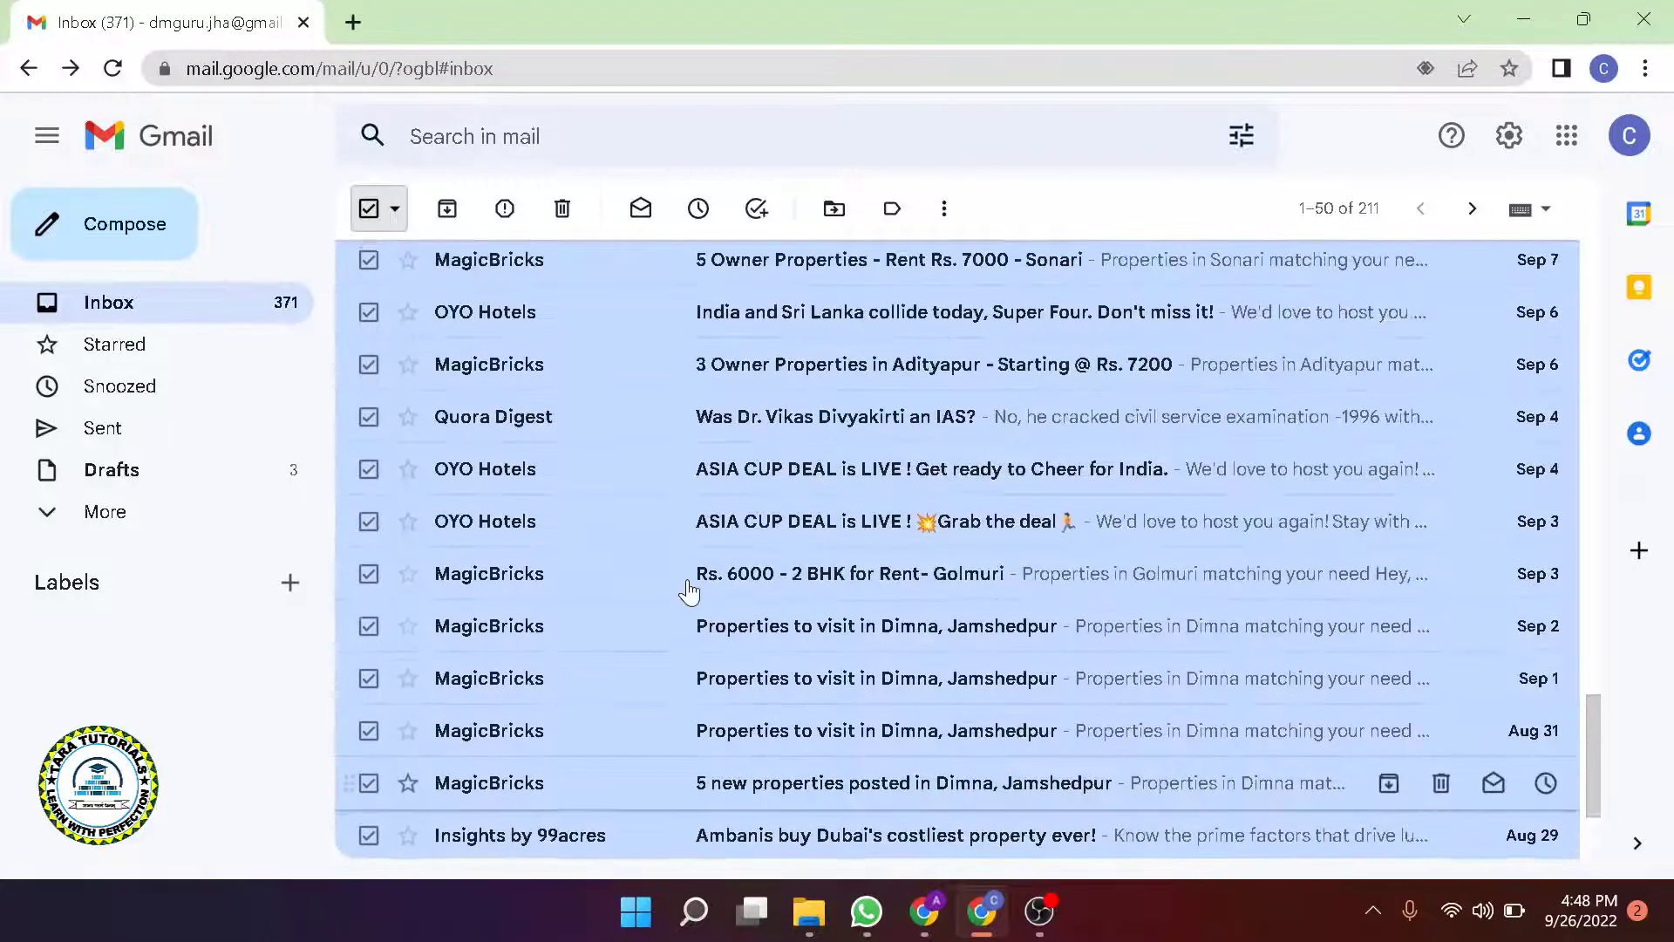
scroll(687, 589, down, 2)
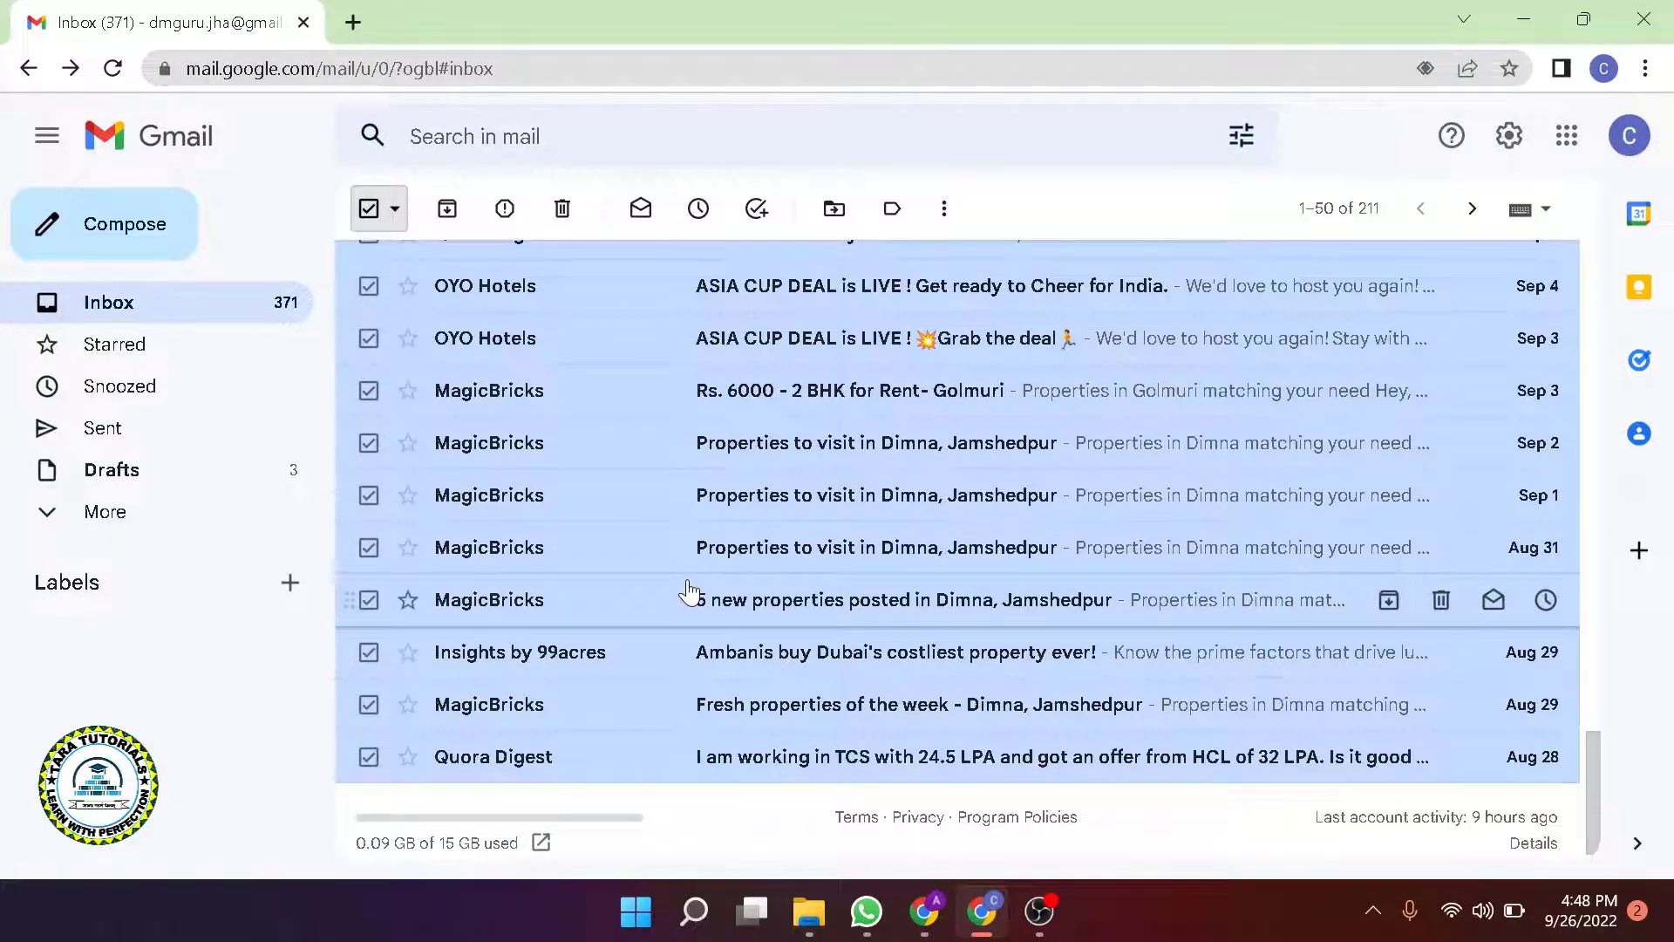
mouse_move(679, 548)
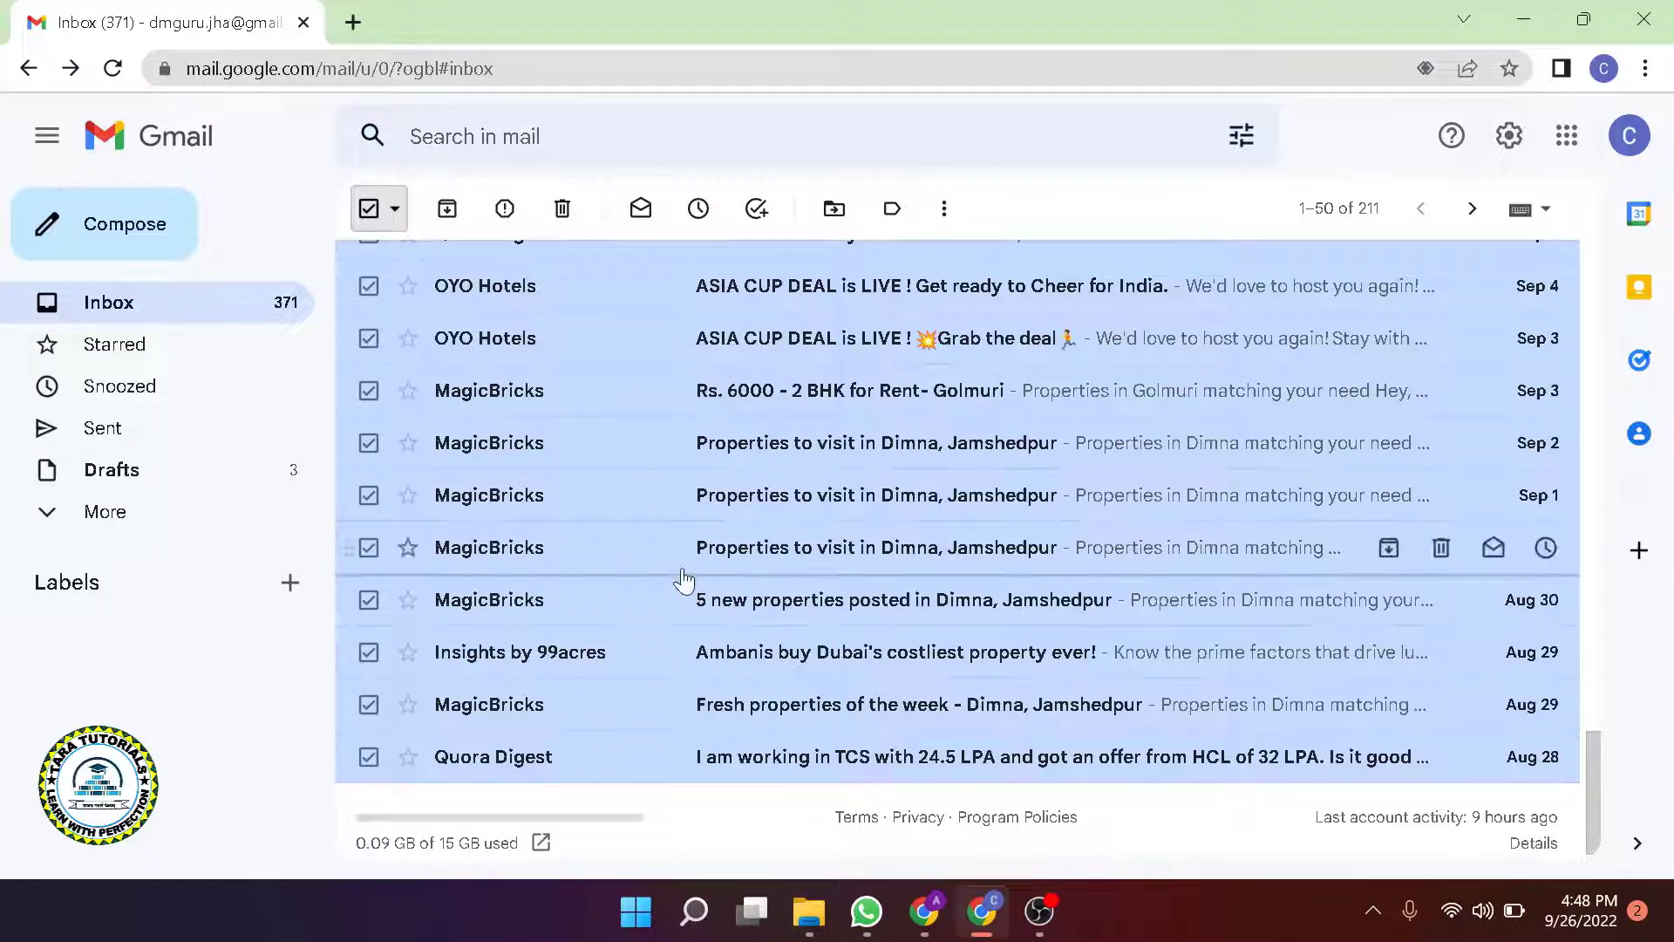
scroll(679, 551, up, 5)
scroll(679, 551, up, 3)
scroll(680, 551, up, 1)
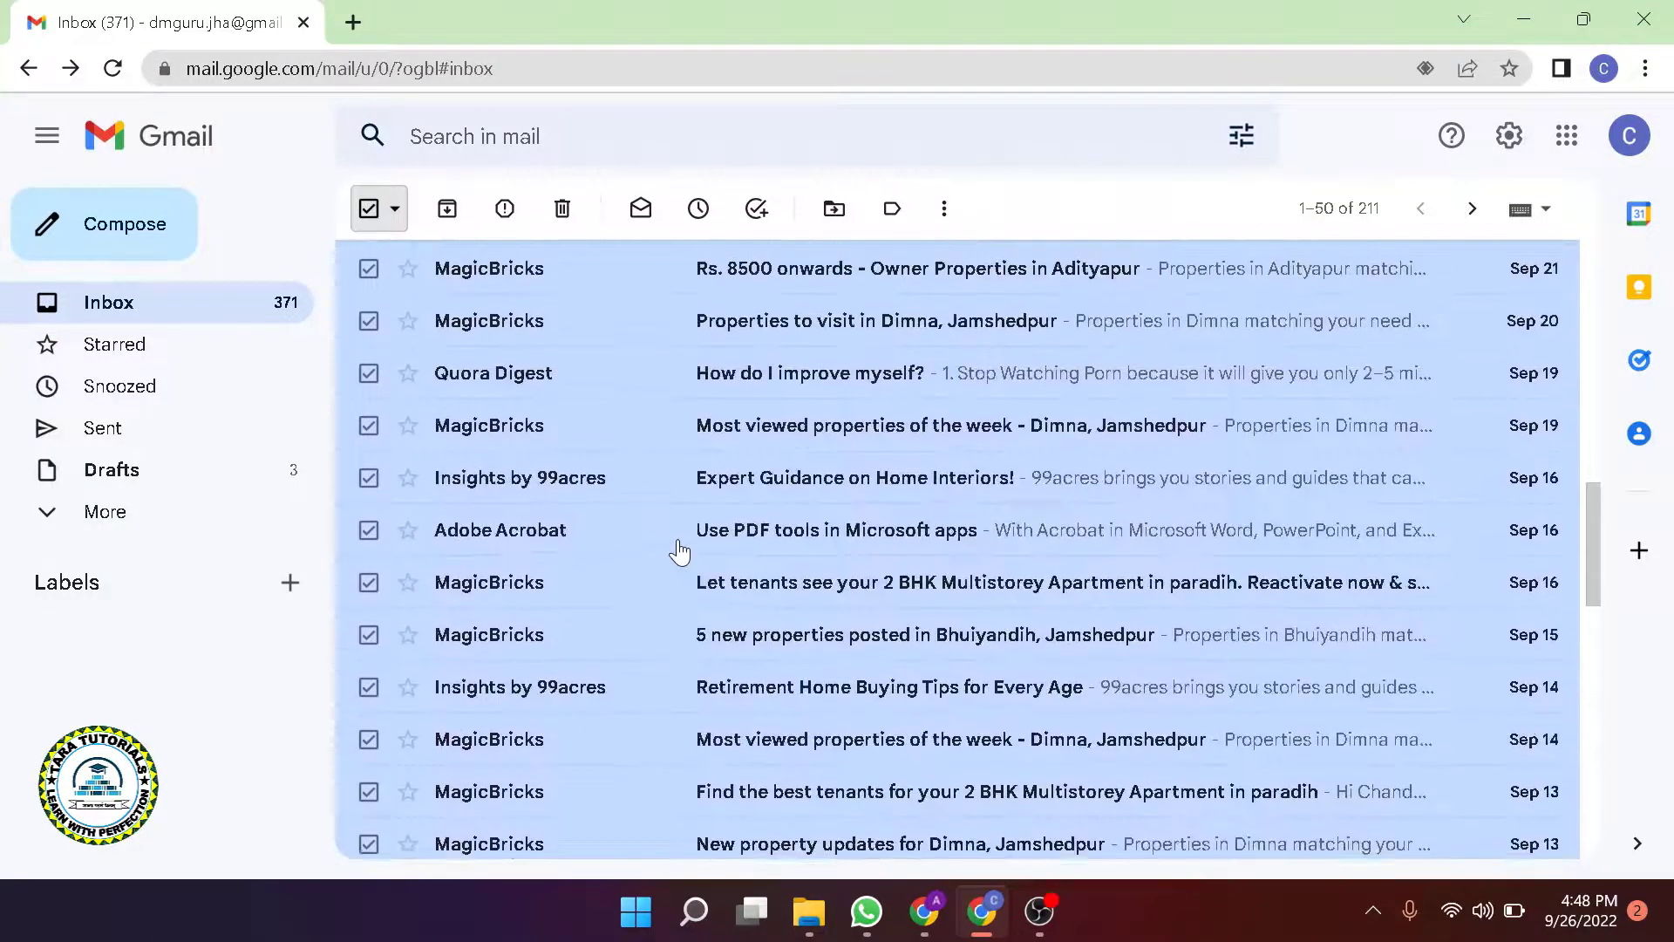
scroll(678, 551, up, 3)
scroll(679, 551, up, 1)
scroll(680, 552, up, 2)
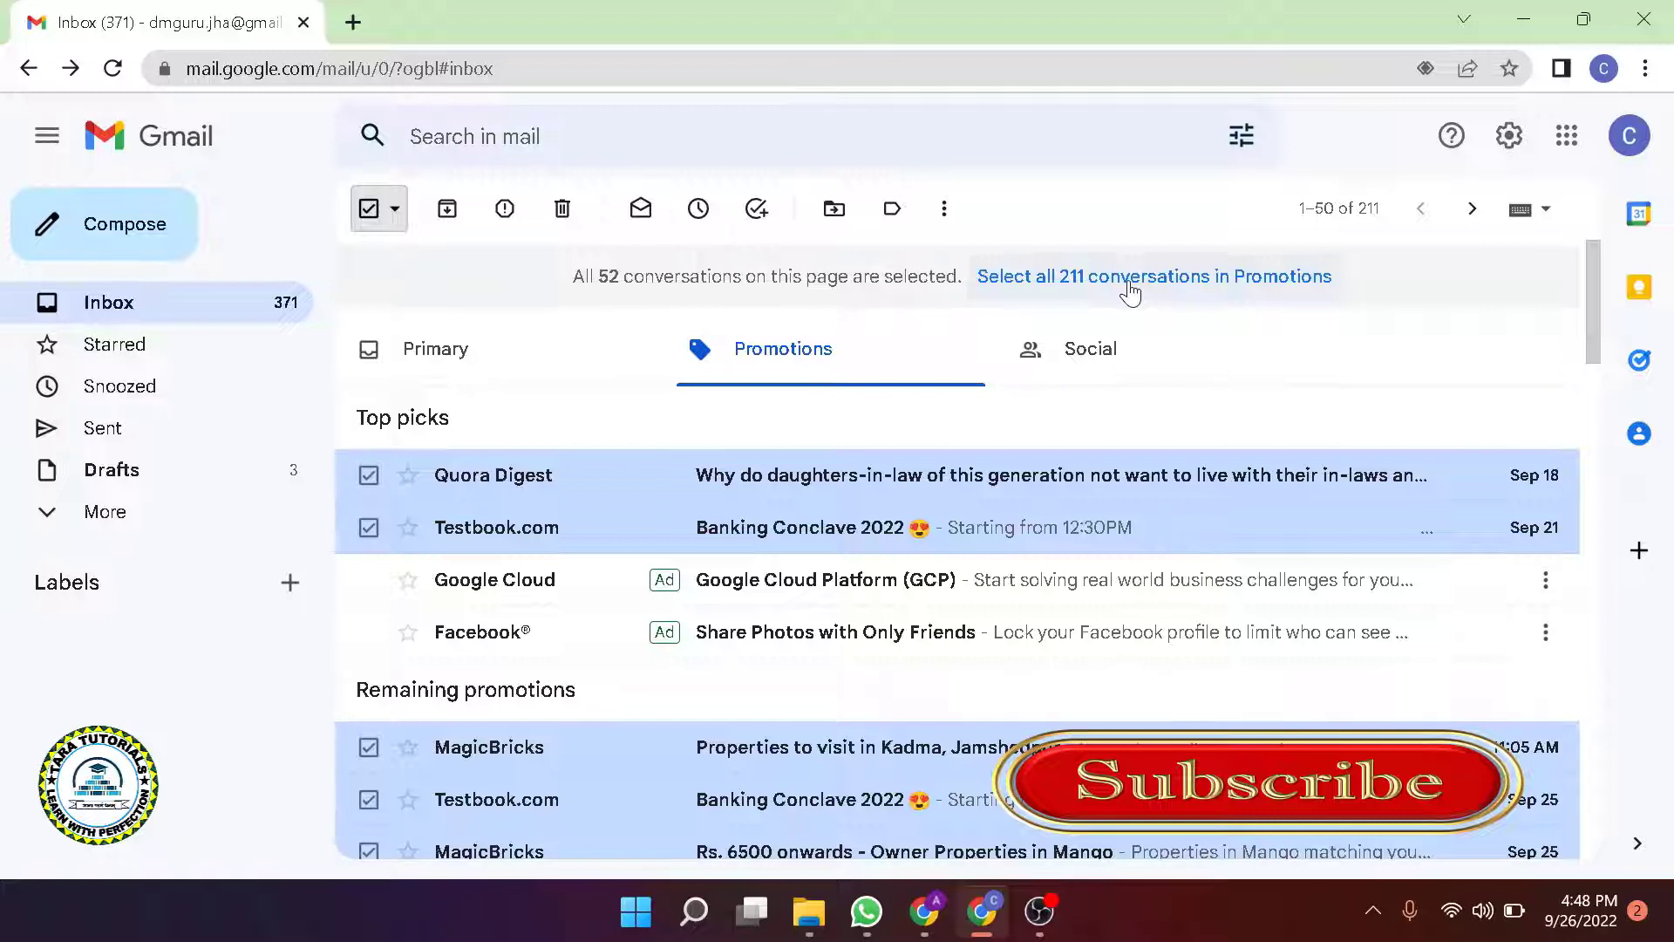
Bulk-delete all 211 Promotions conversations, then delete the leftover MagicBricks email
click(1131, 282)
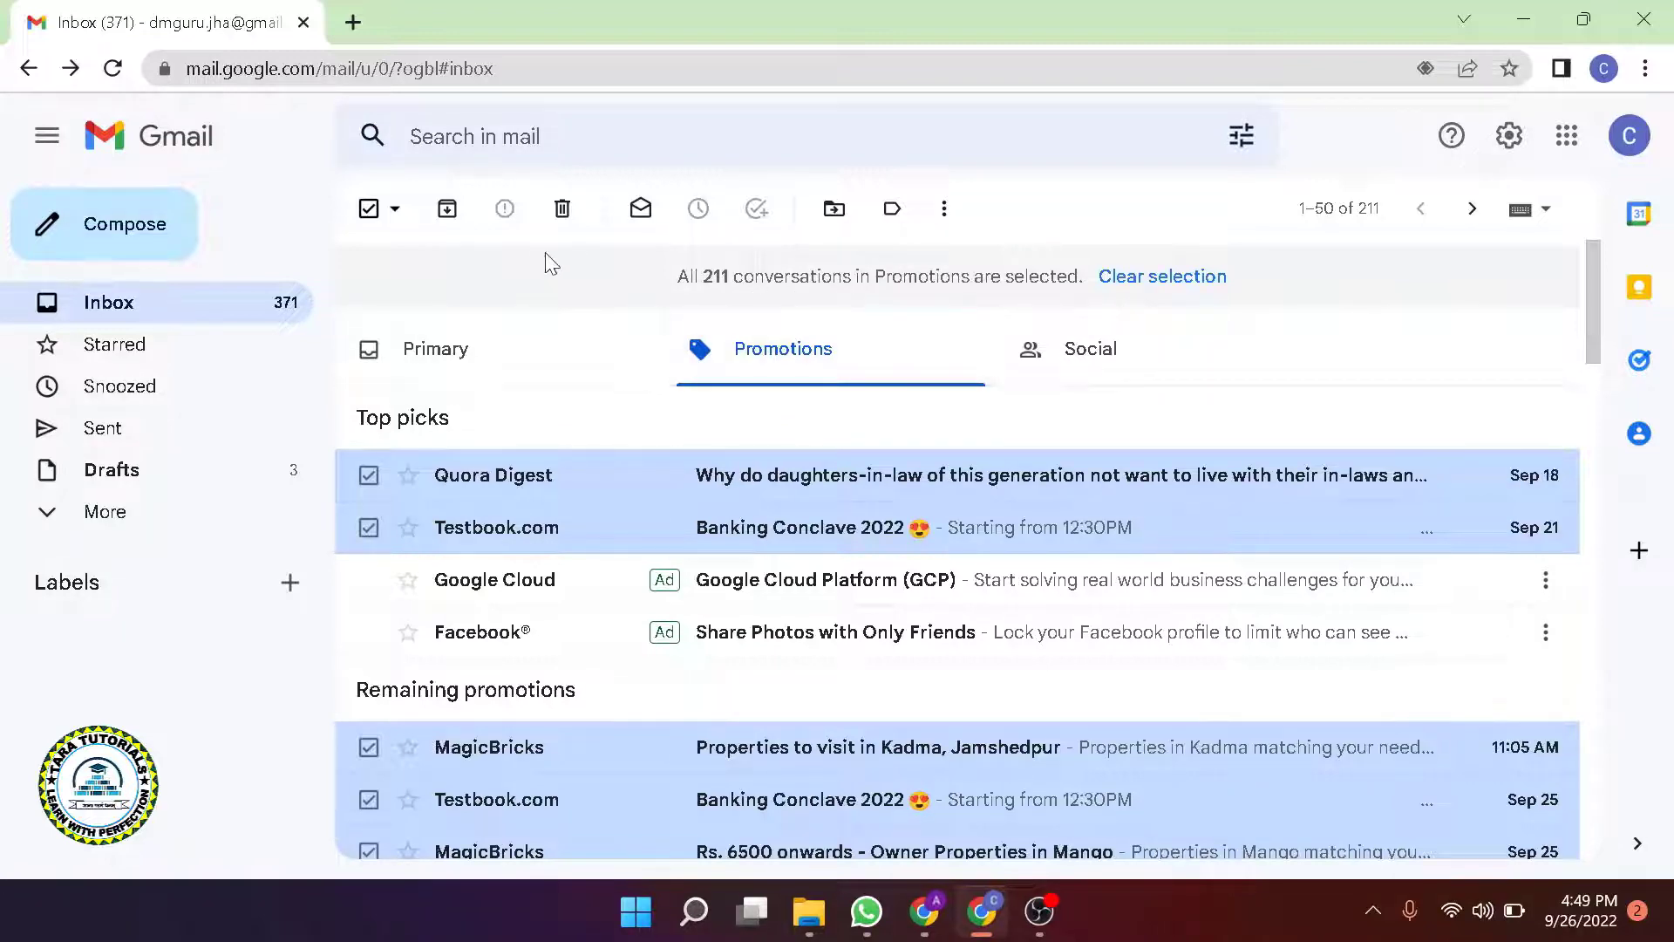
click(562, 211)
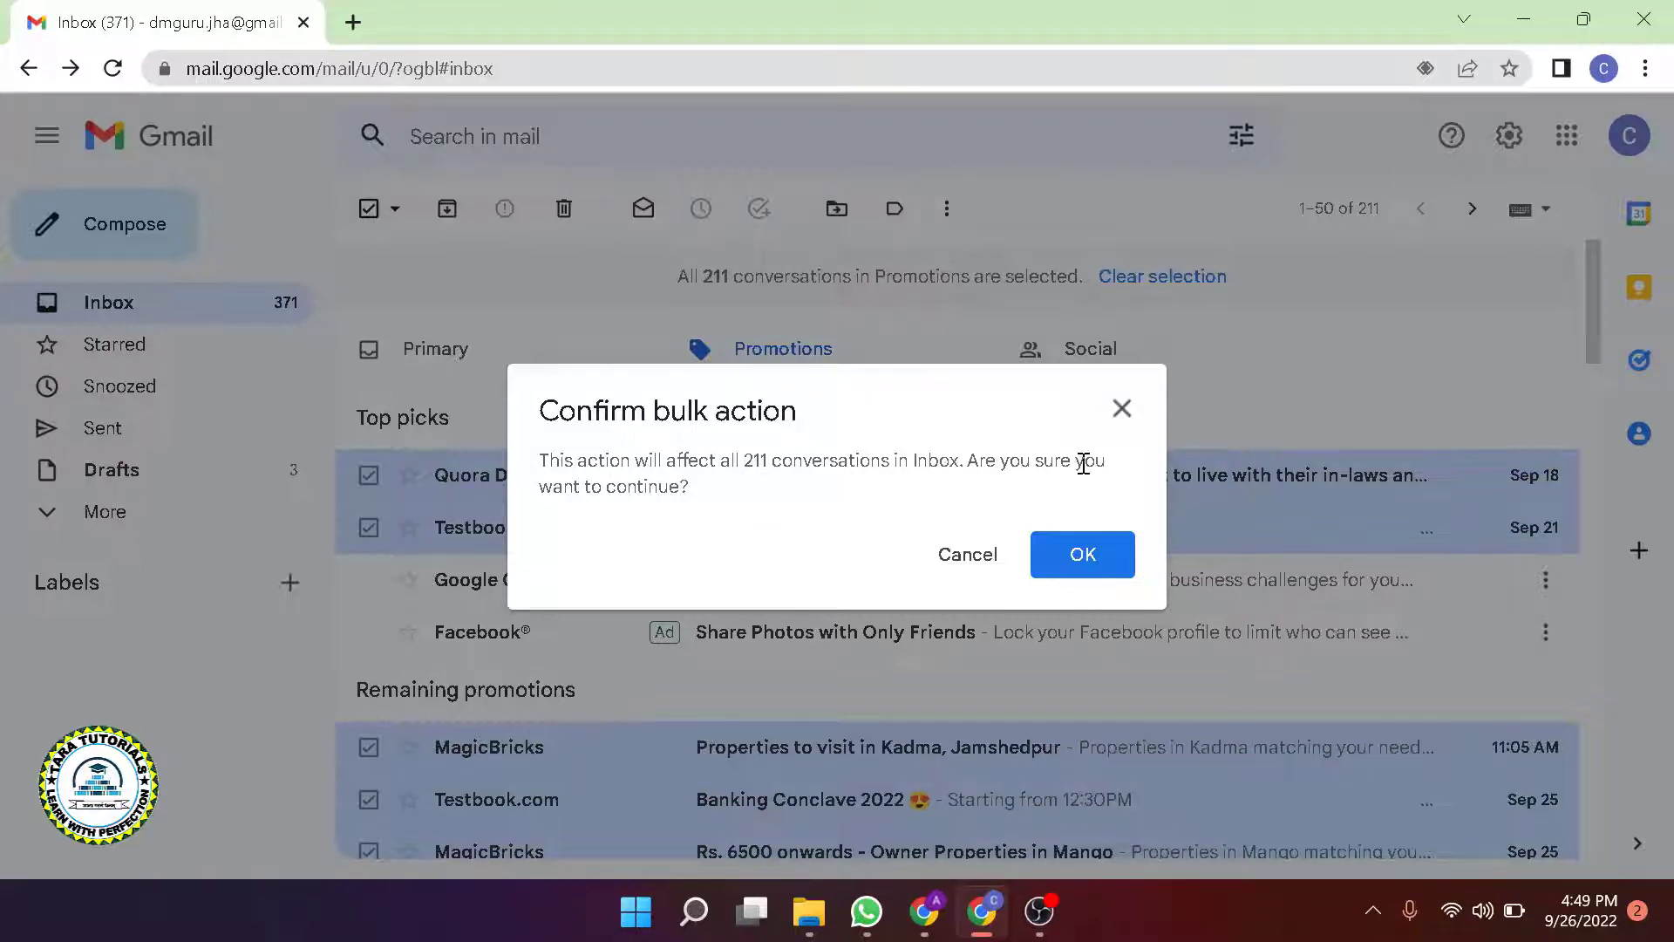
click(1083, 556)
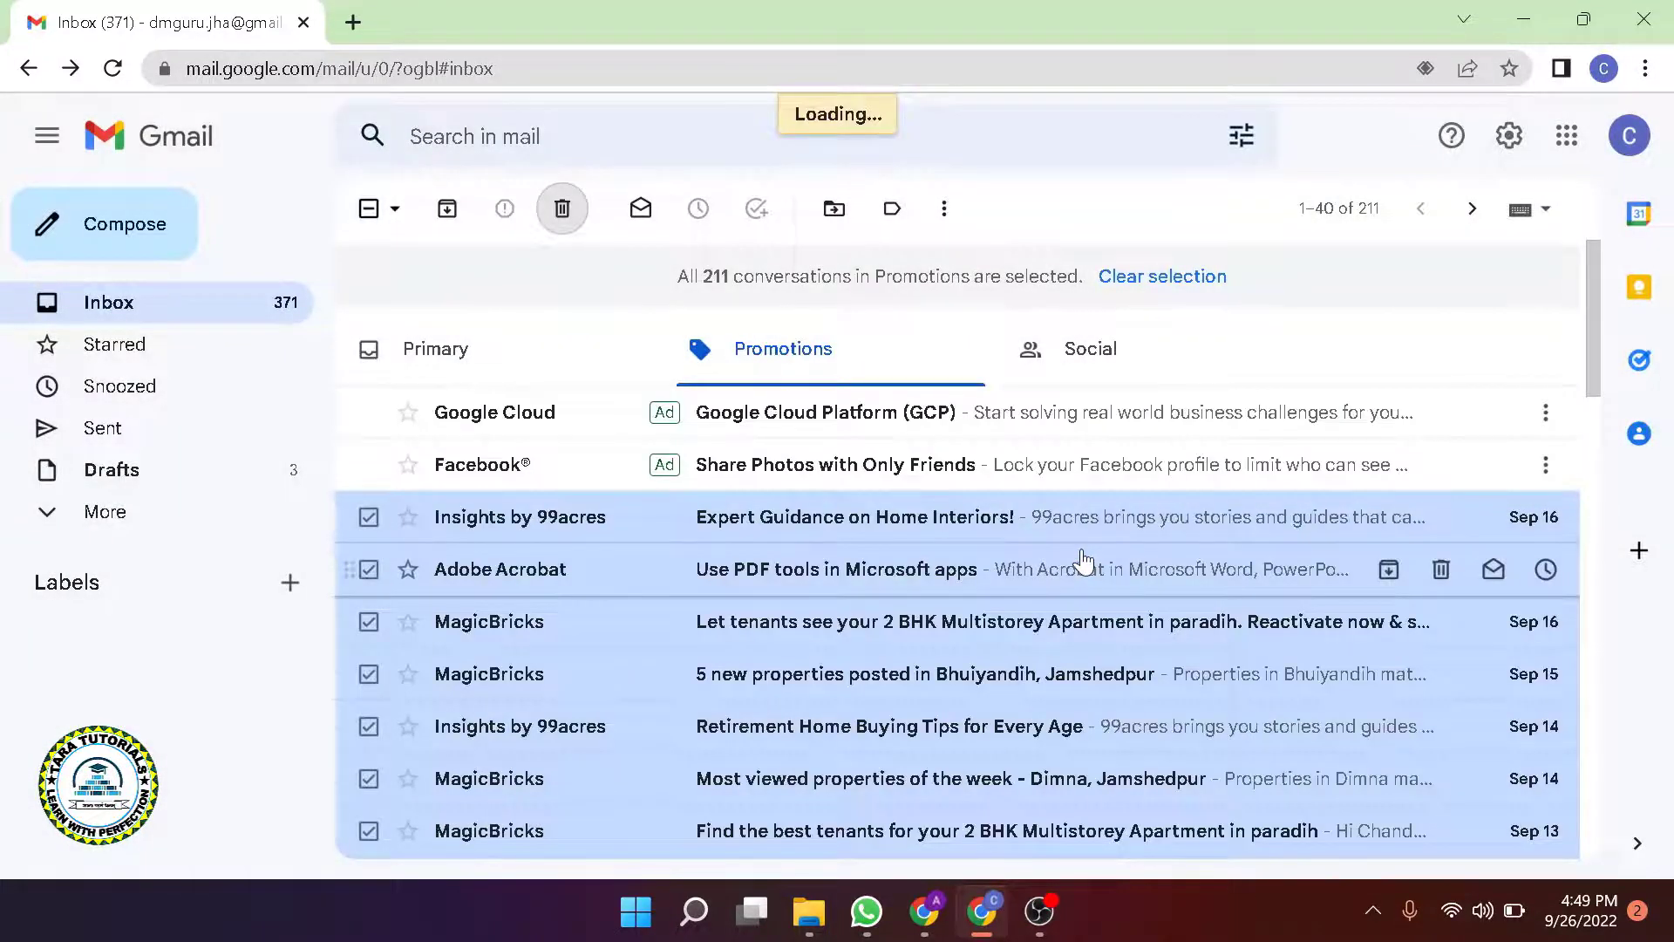
mouse_move(838, 339)
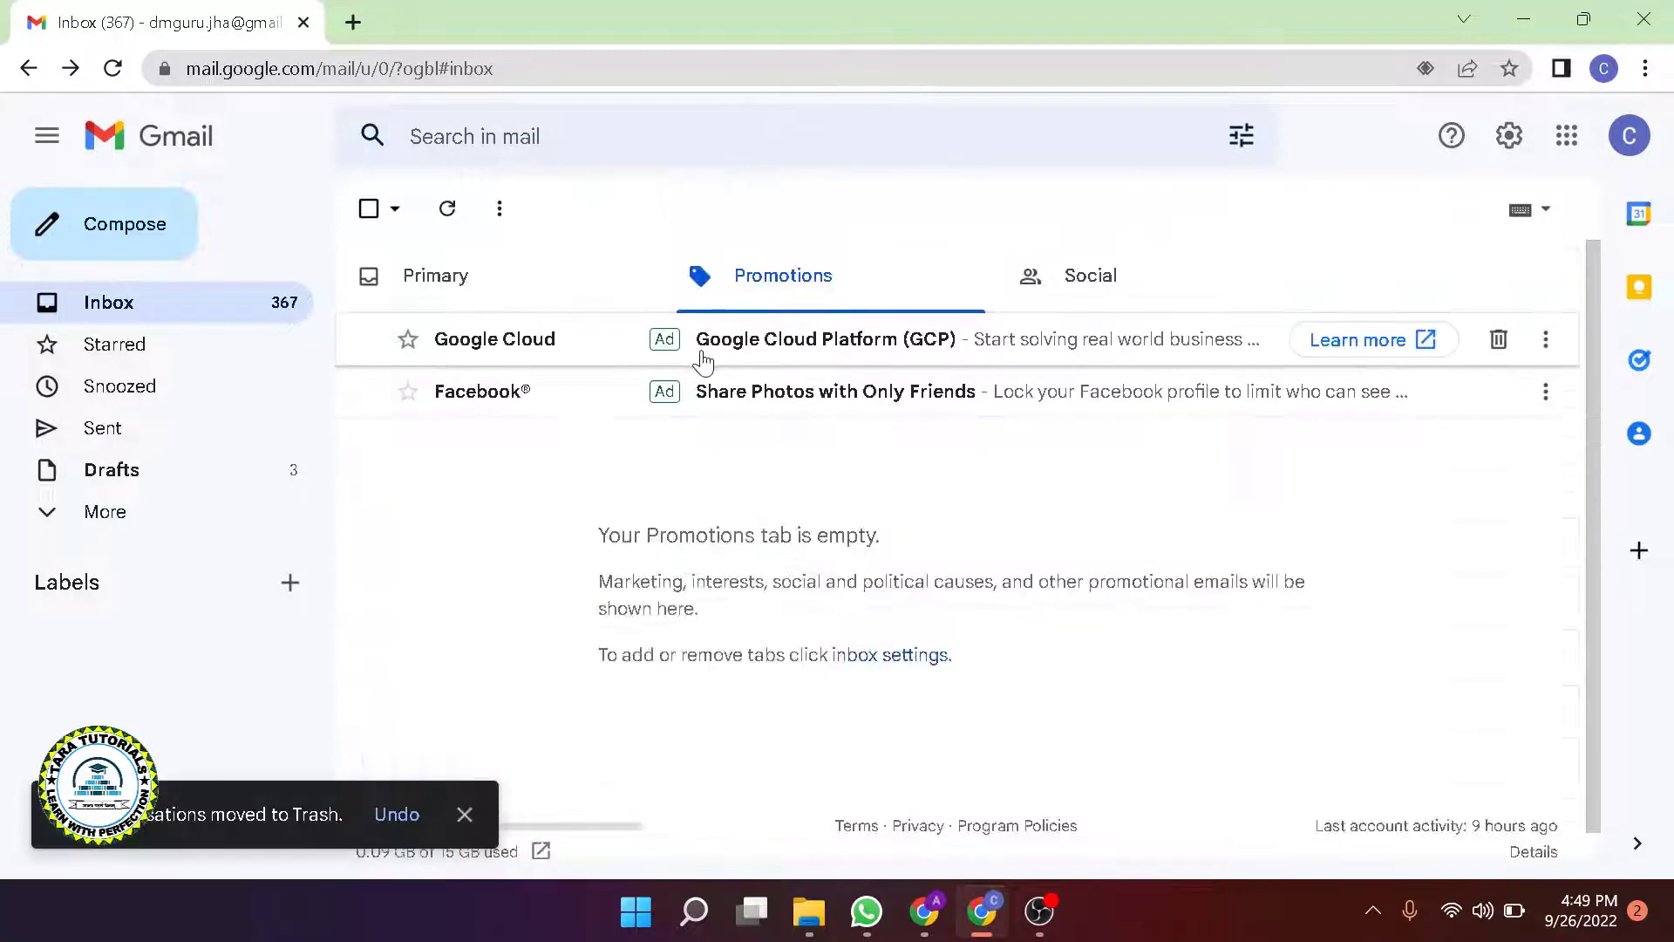
click(789, 290)
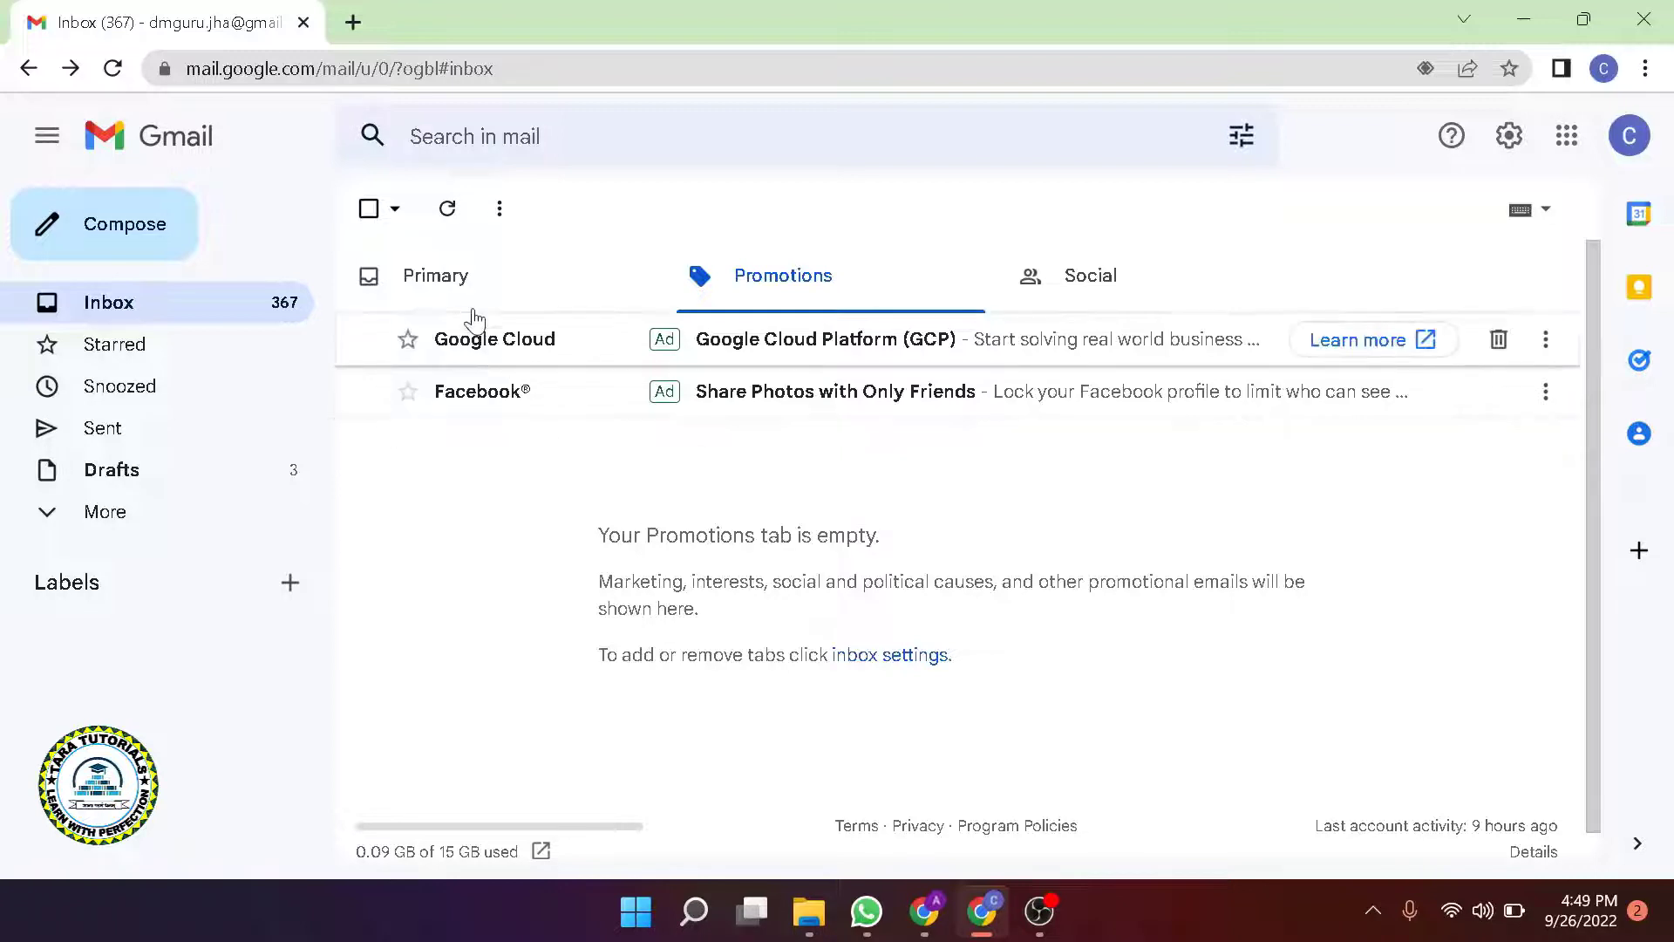
Switch to the Primary inbox to review its emails
click(449, 300)
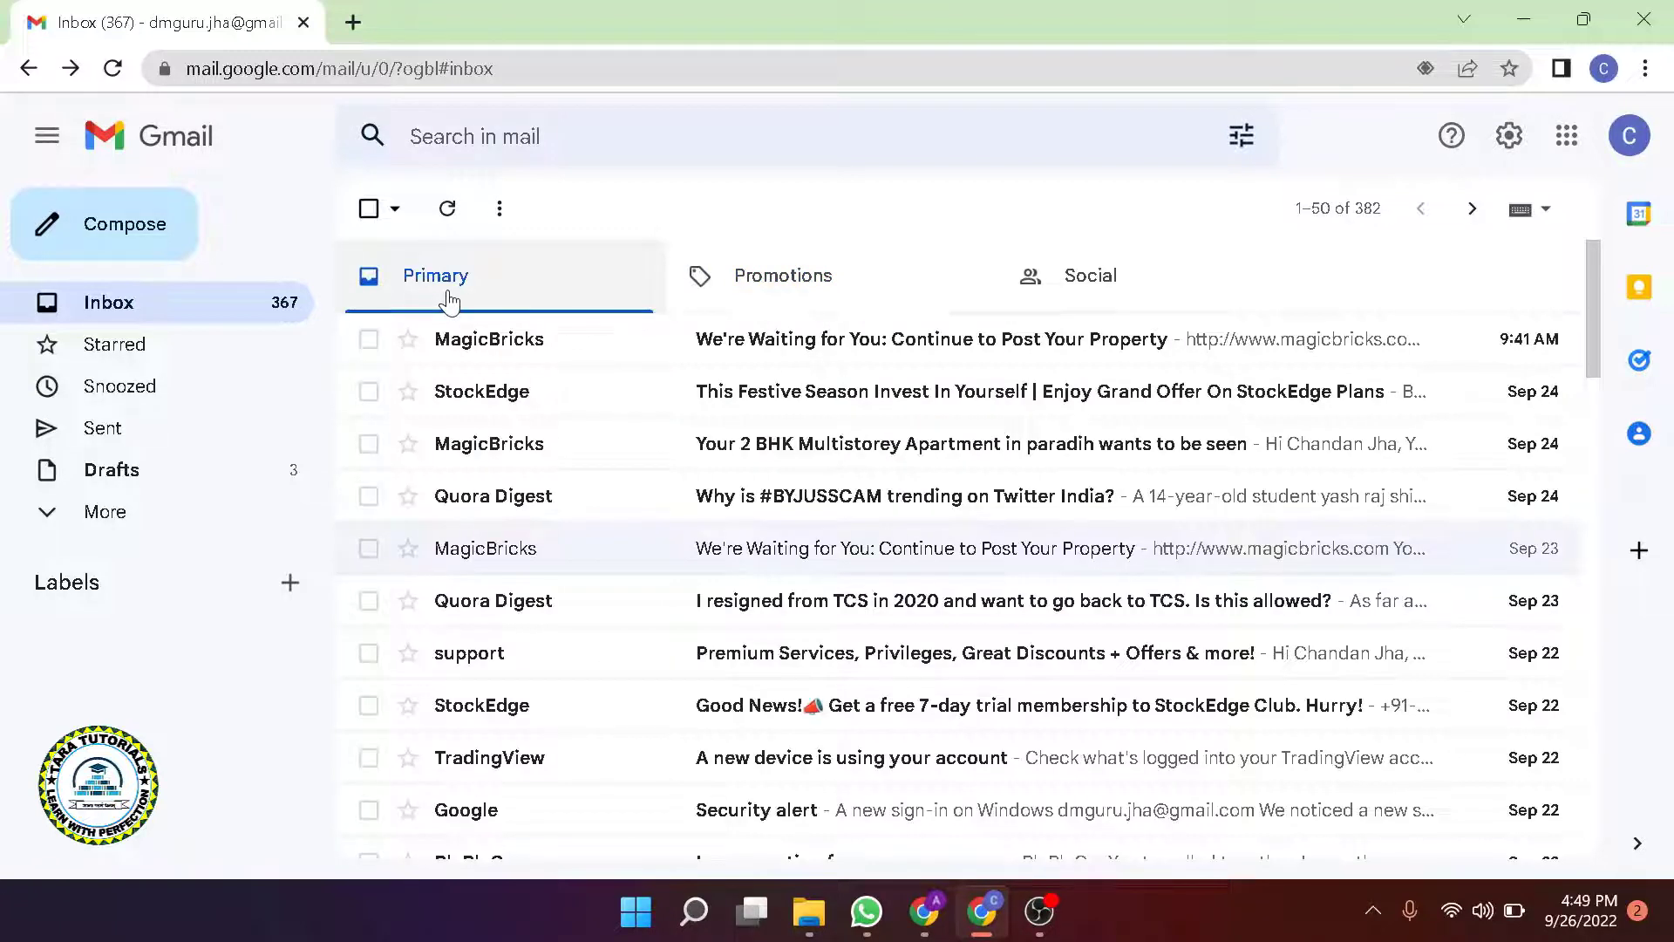
mouse_move(894, 653)
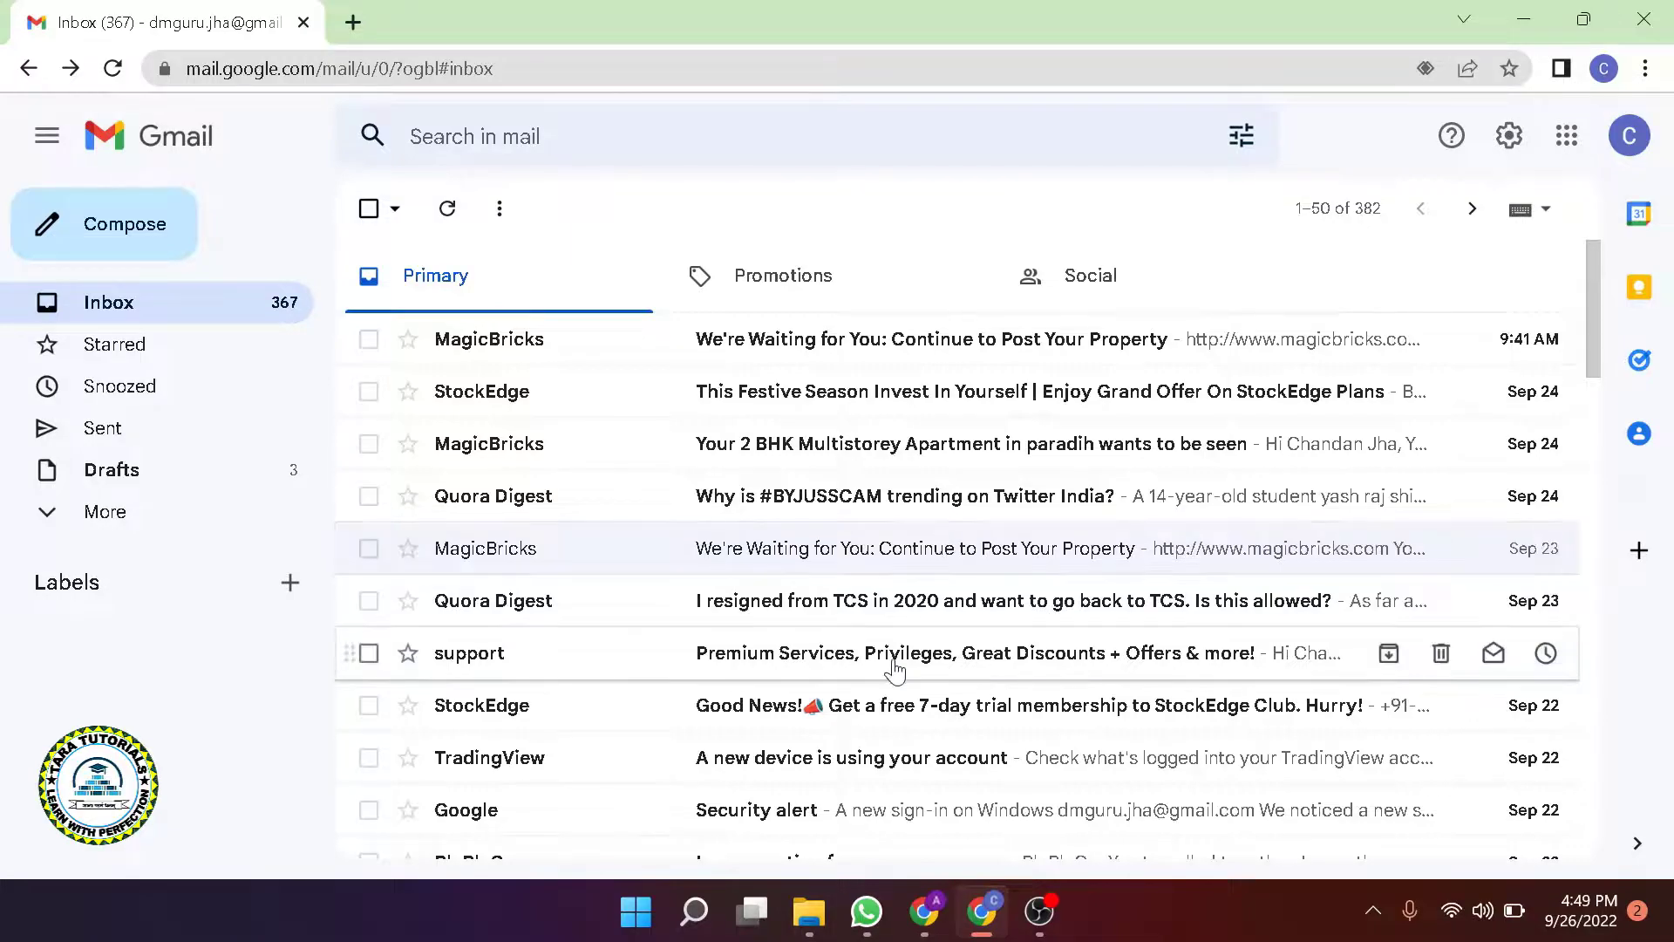
scroll(890, 665, down, 2)
scroll(895, 671, down, 1)
scroll(895, 671, down, 5)
scroll(896, 669, down, 3)
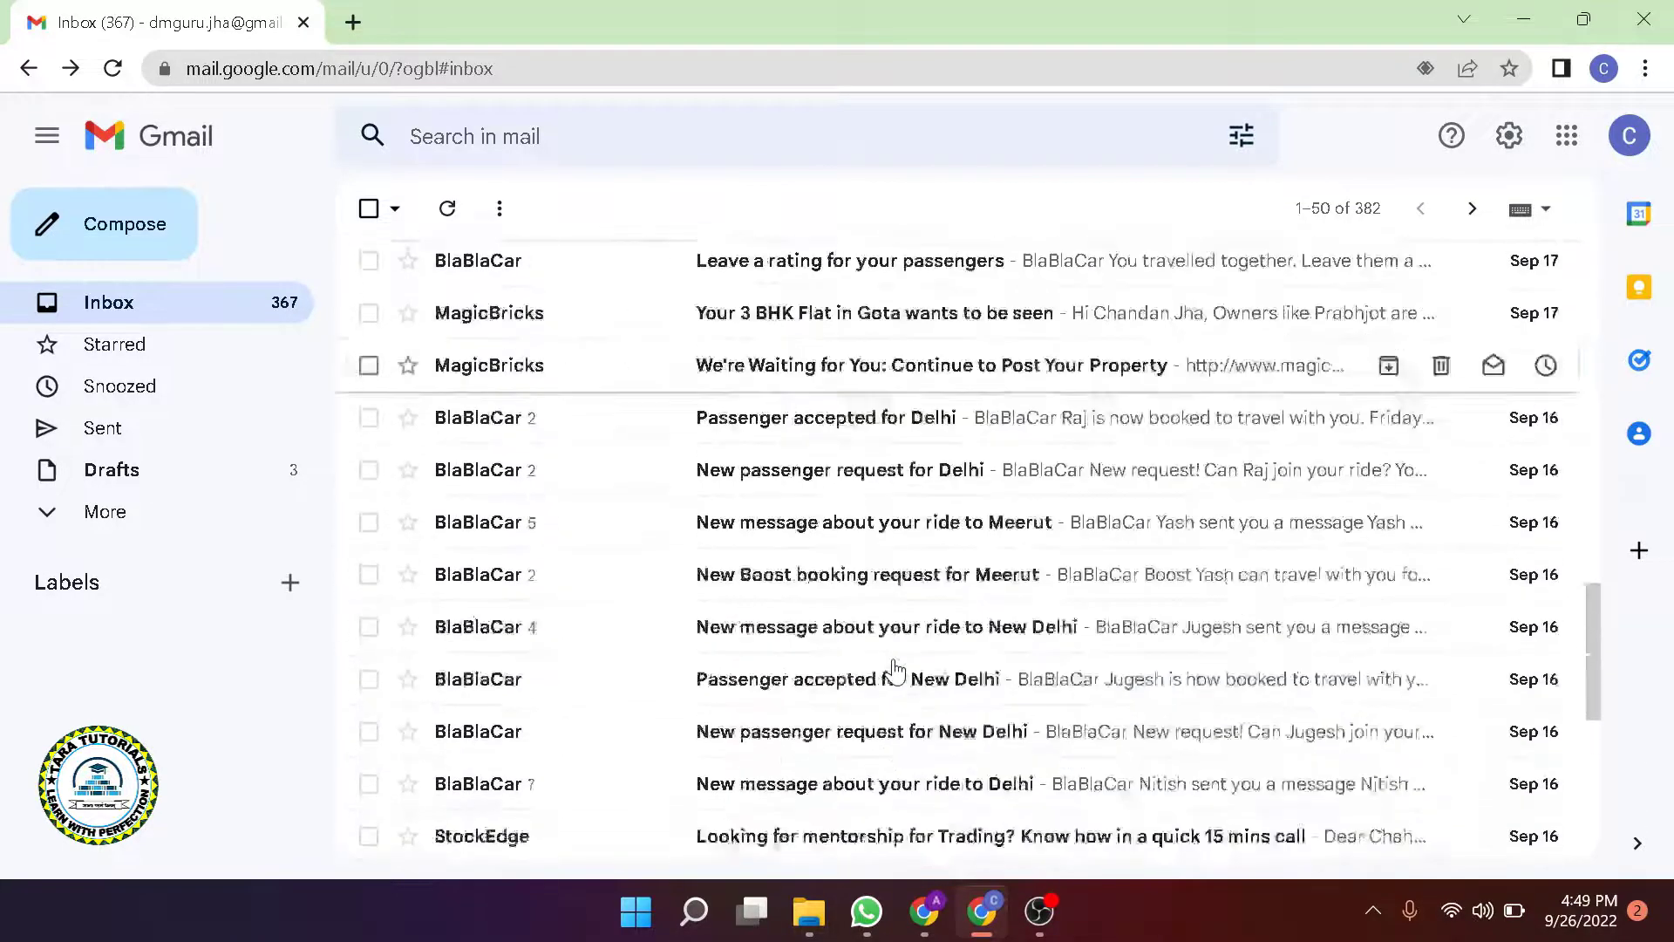
scroll(896, 670, down, 3)
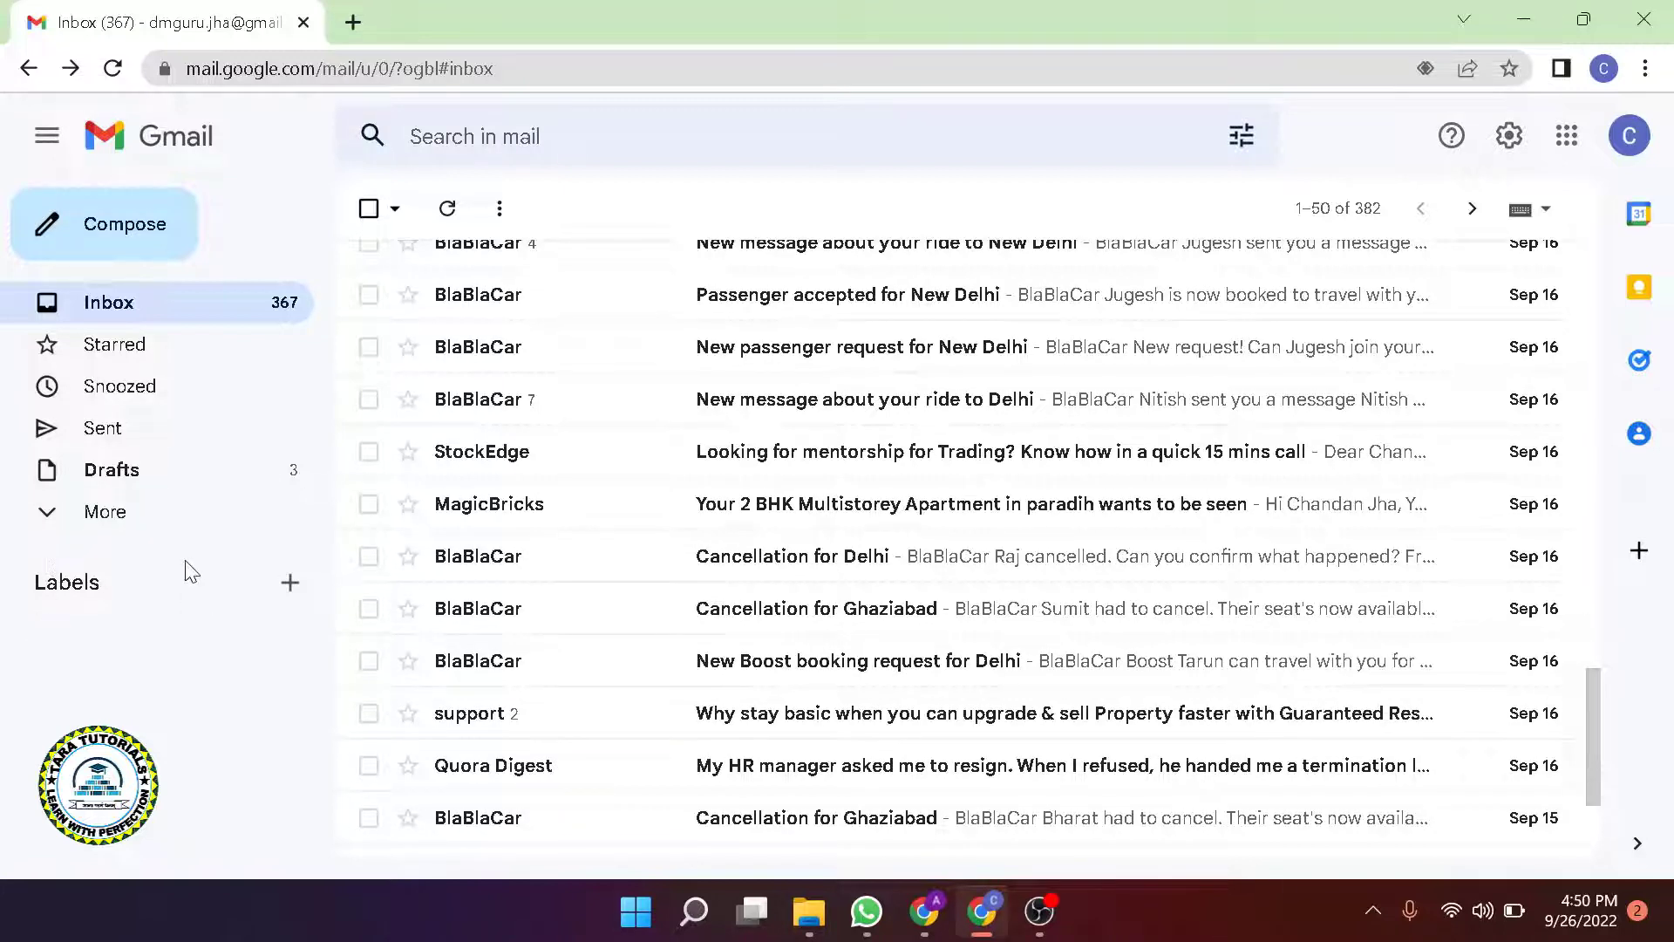
Create a new label named 'important mail'
click(291, 586)
text(important mail)
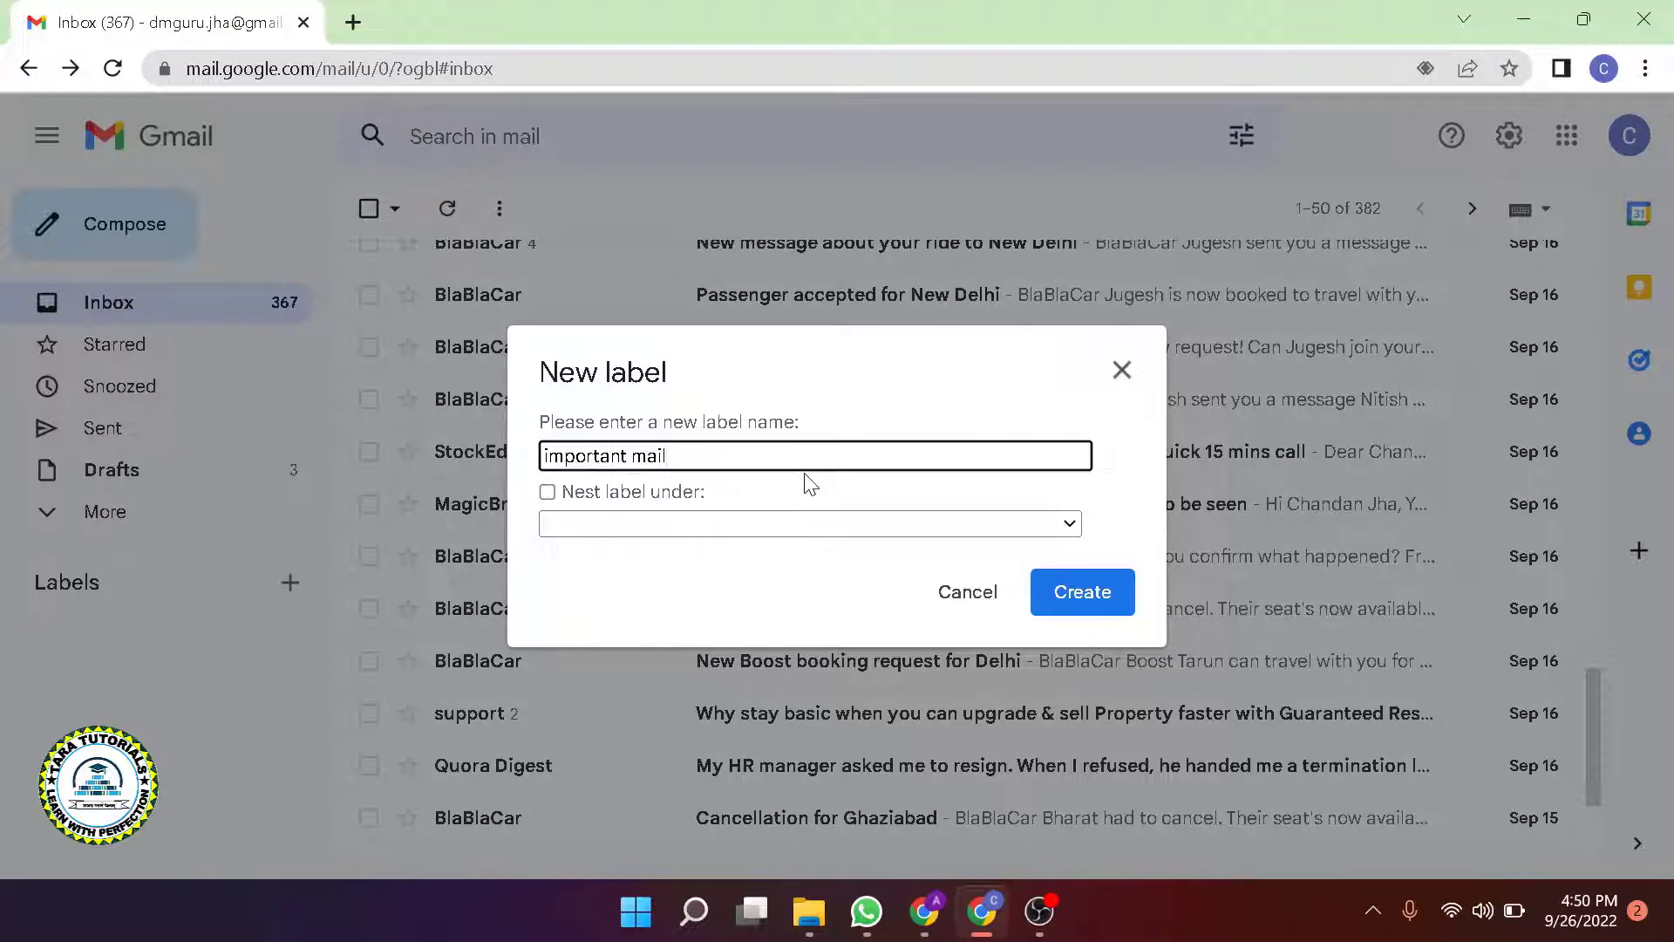
click(1085, 610)
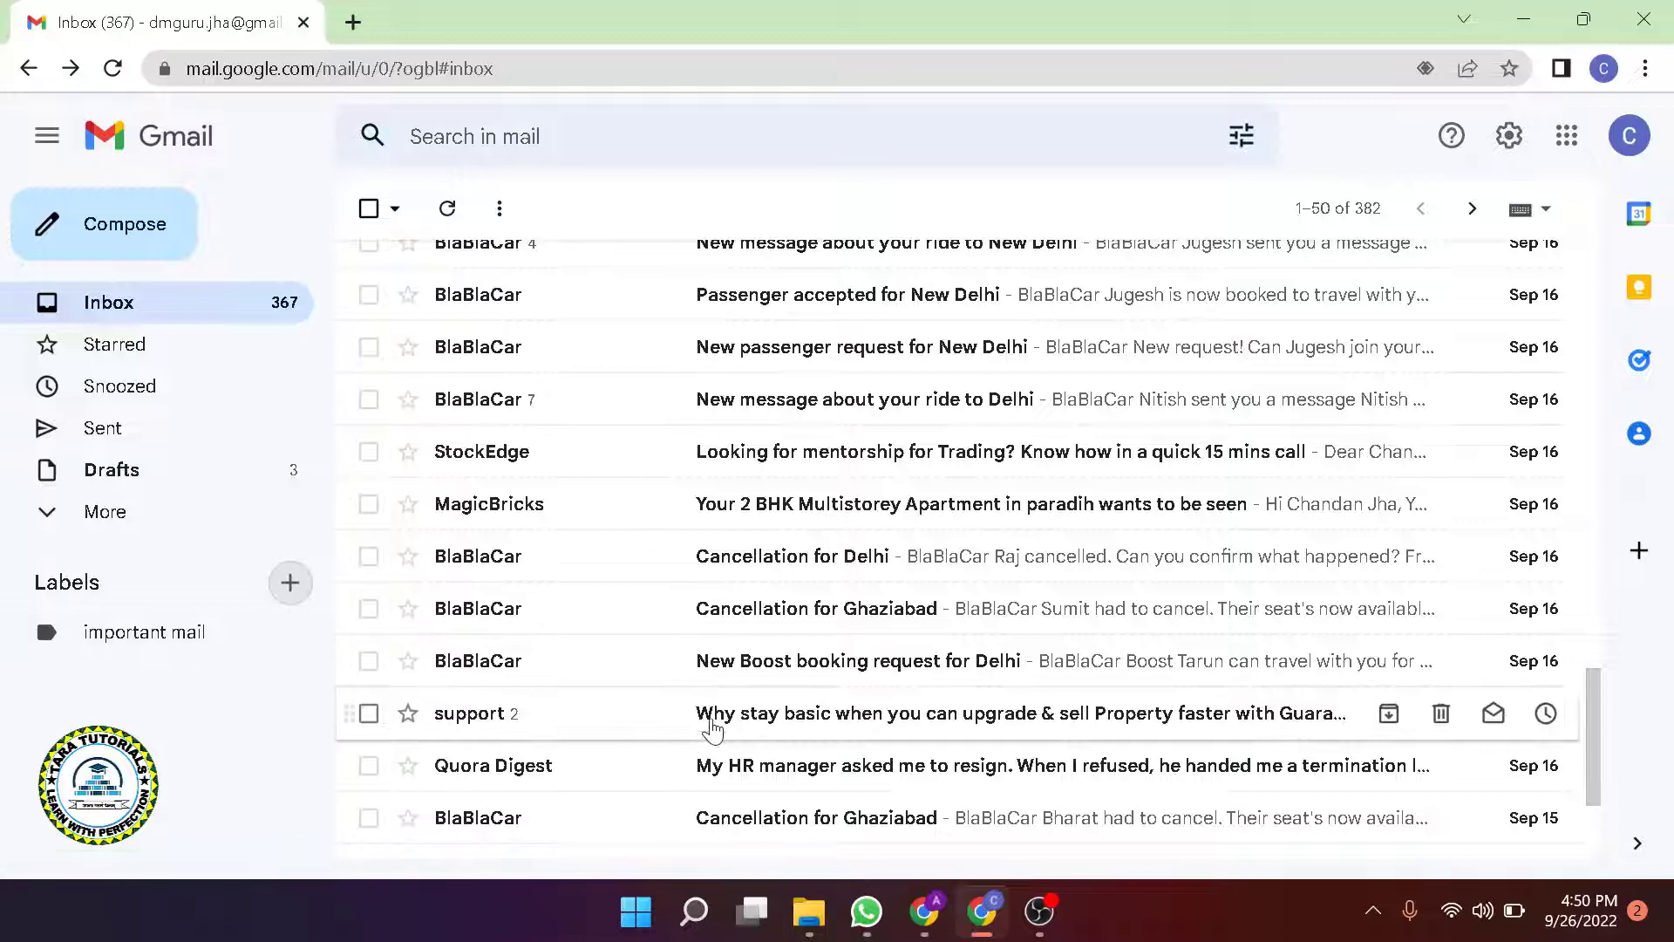
scroll(710, 727, down, 1)
scroll(710, 724, down, 2)
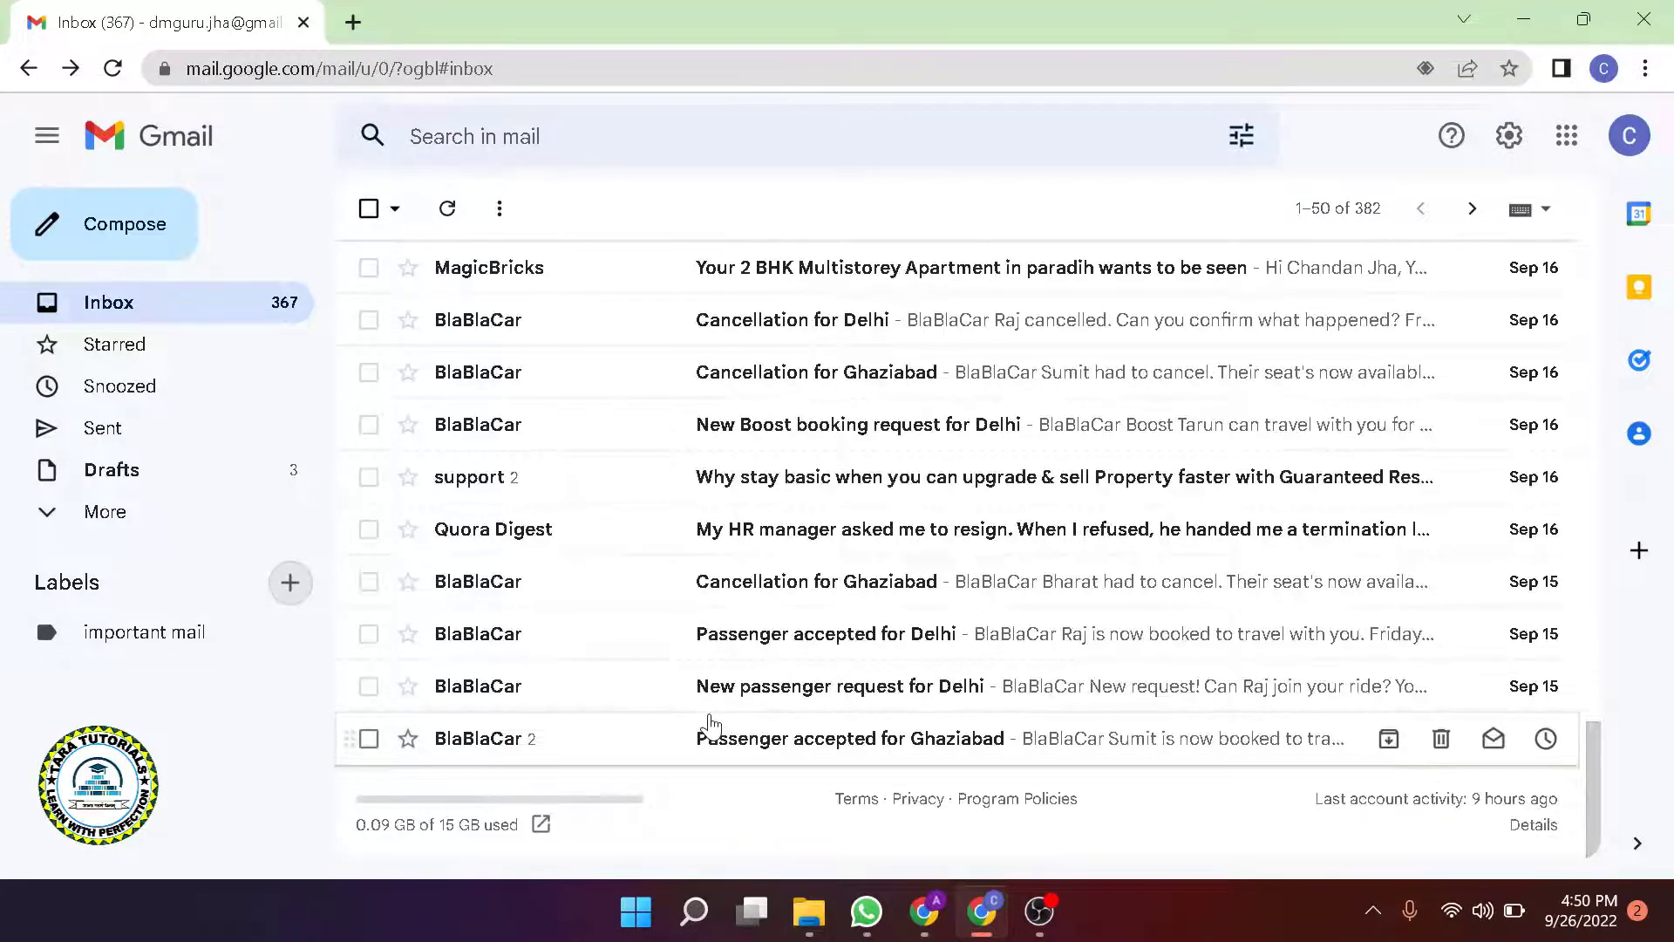
scroll(710, 727, up, 1)
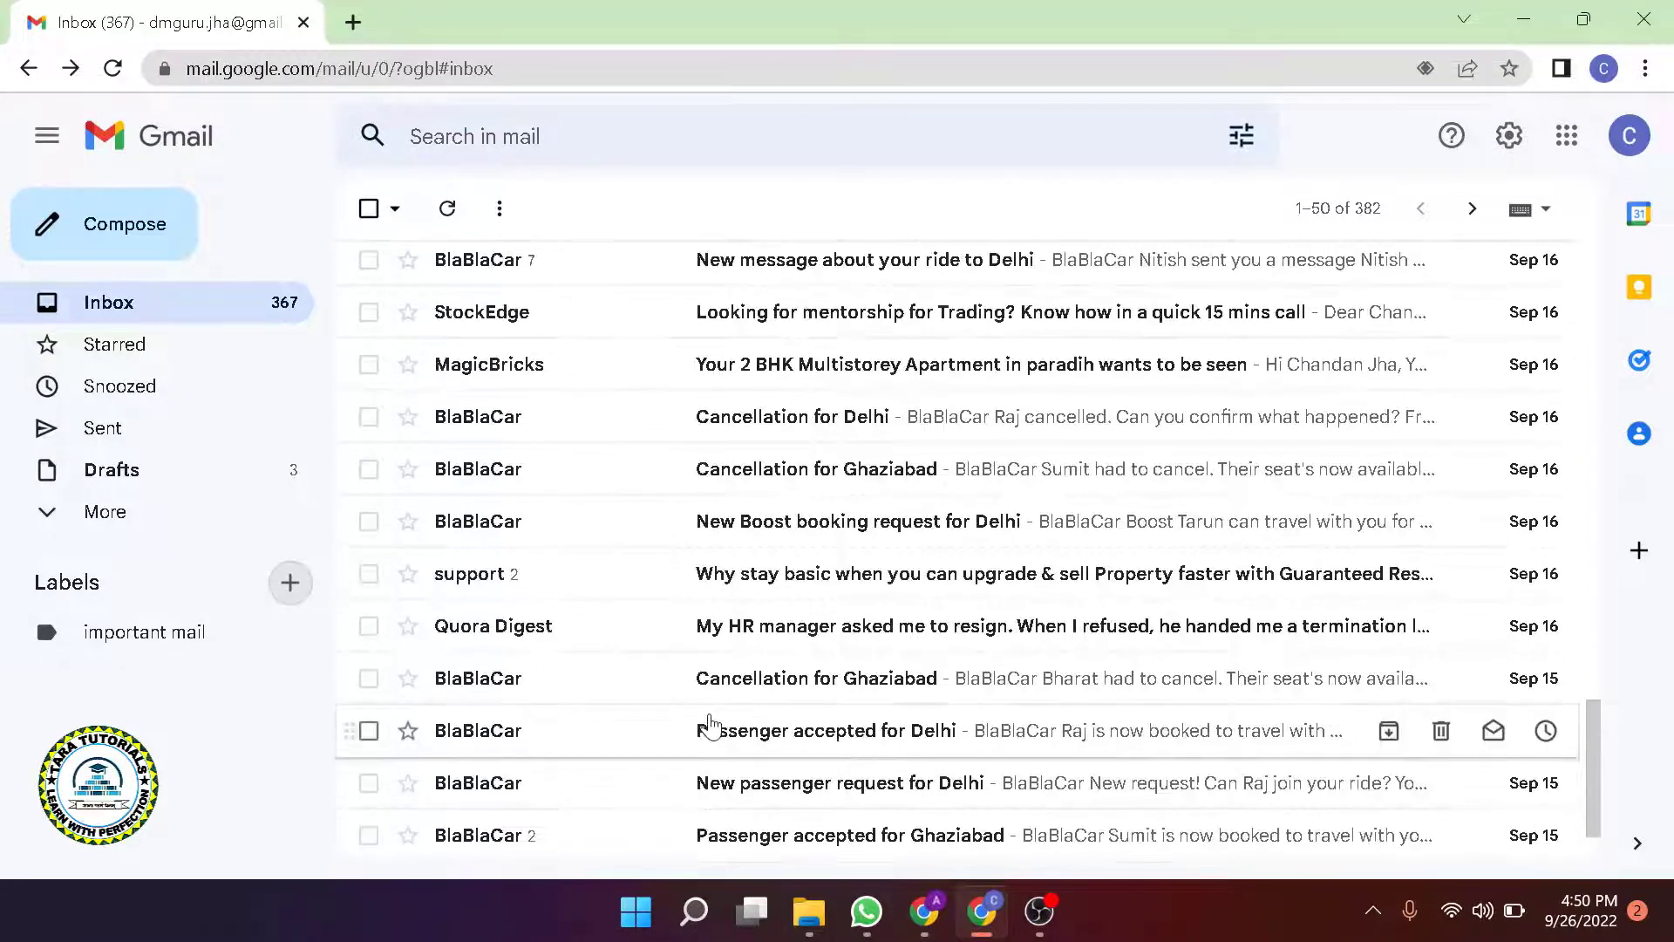
Move the support email about selling property faster into 'important mail'
click(369, 574)
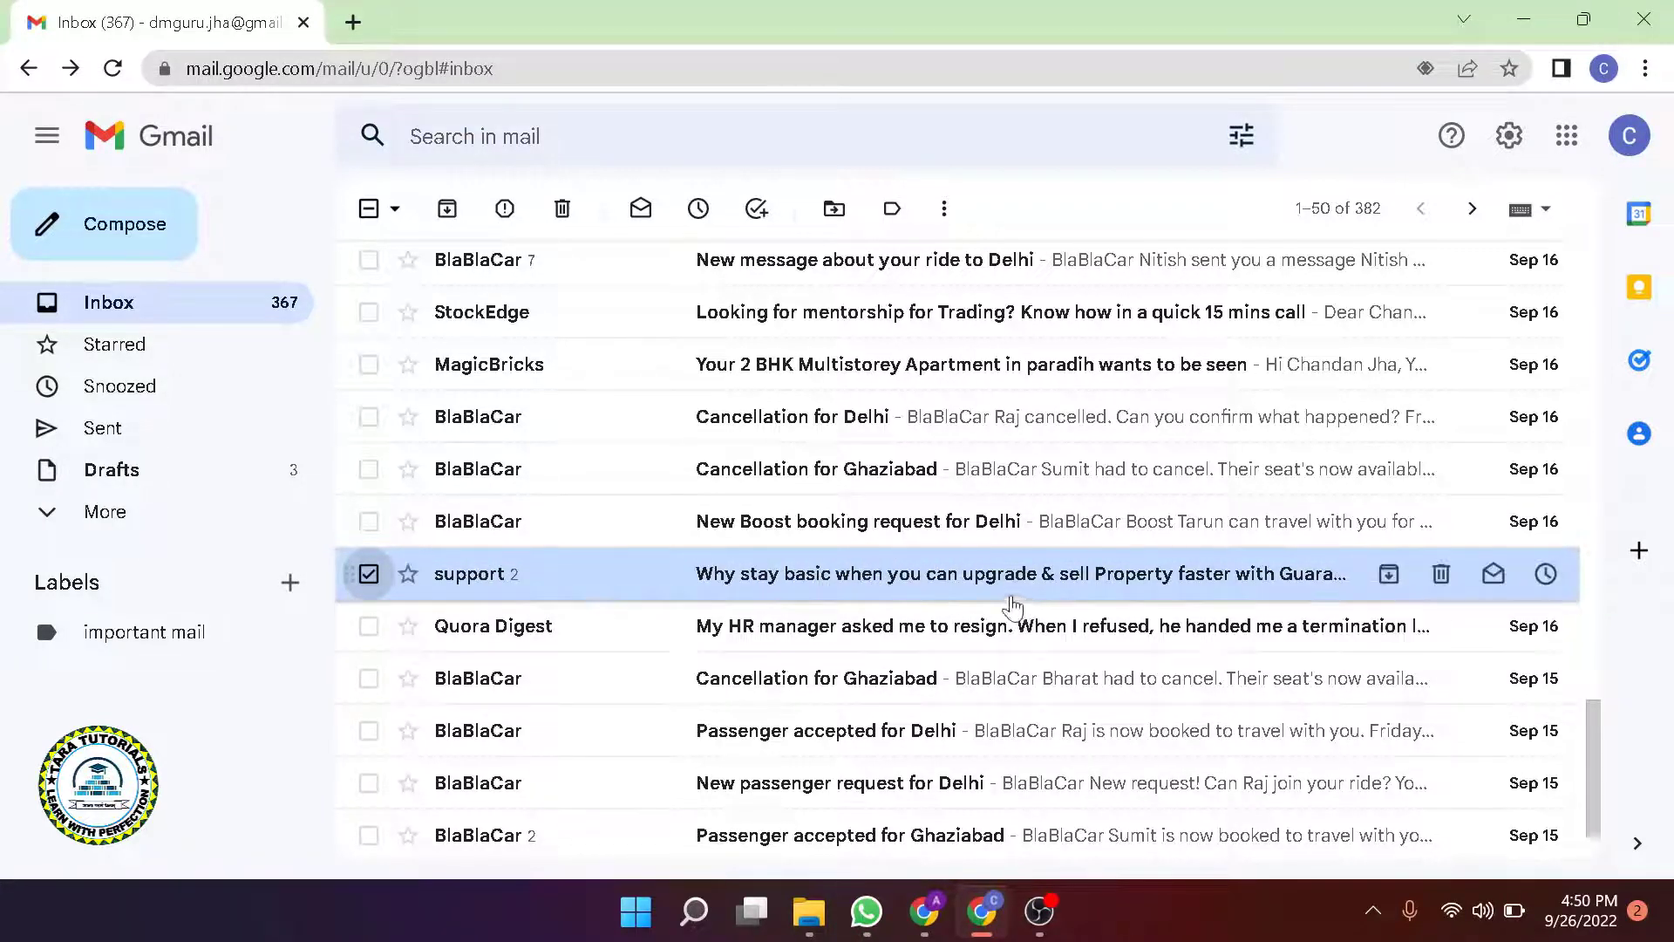
right_click(929, 586)
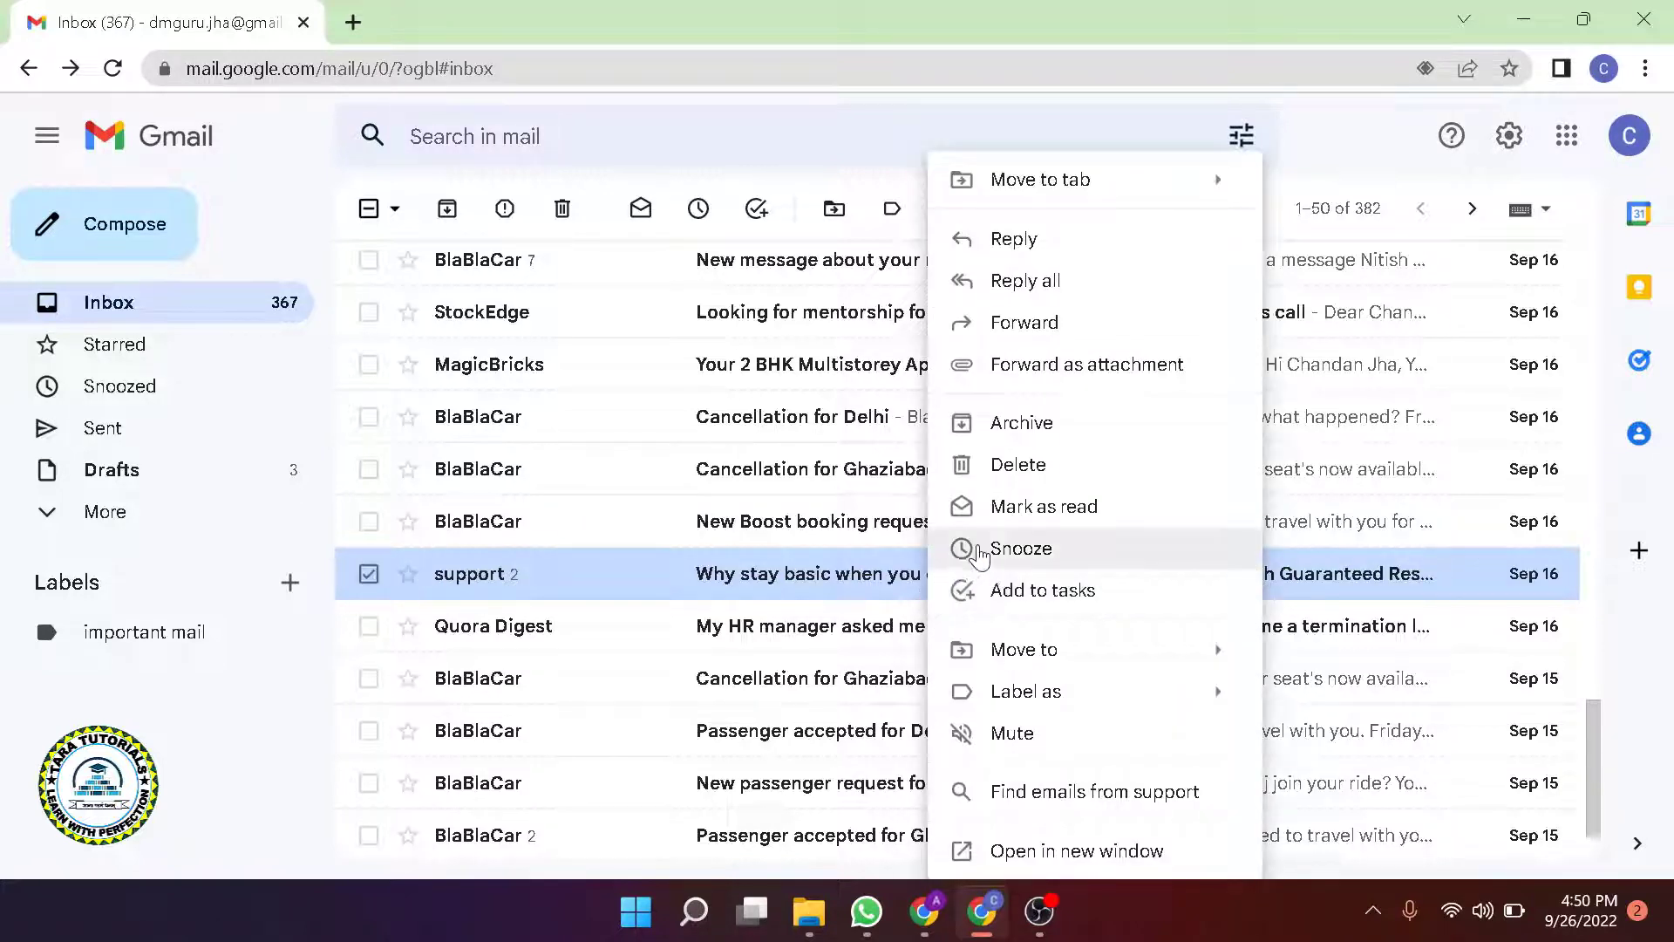
mouse_move(1025, 650)
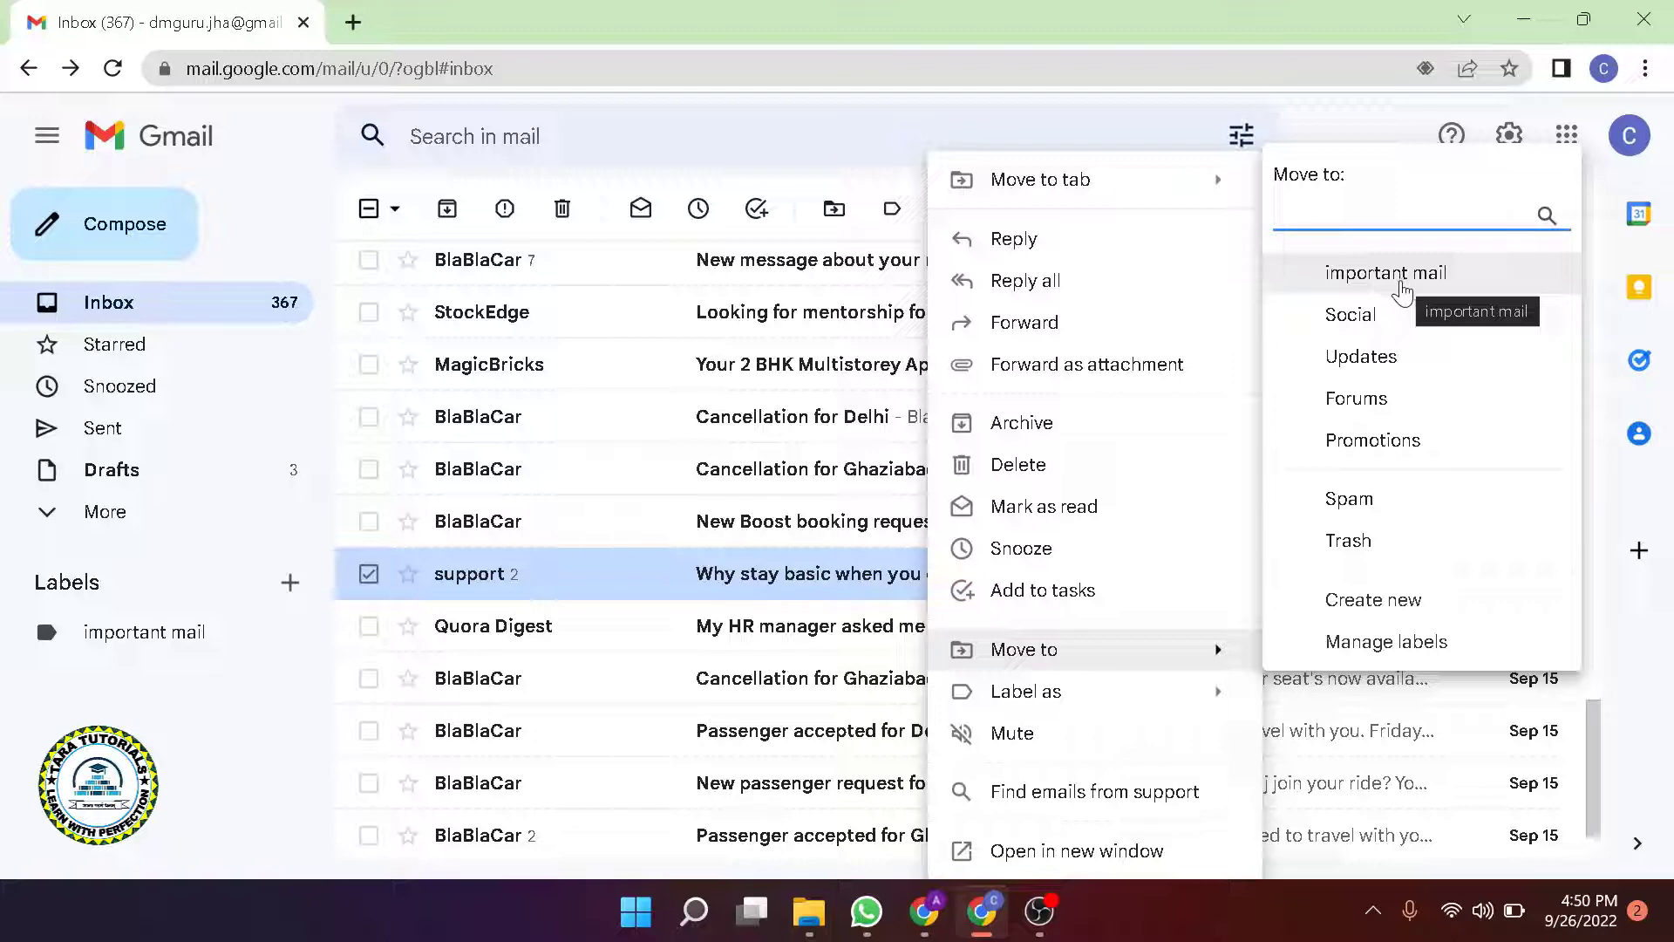
click(1386, 273)
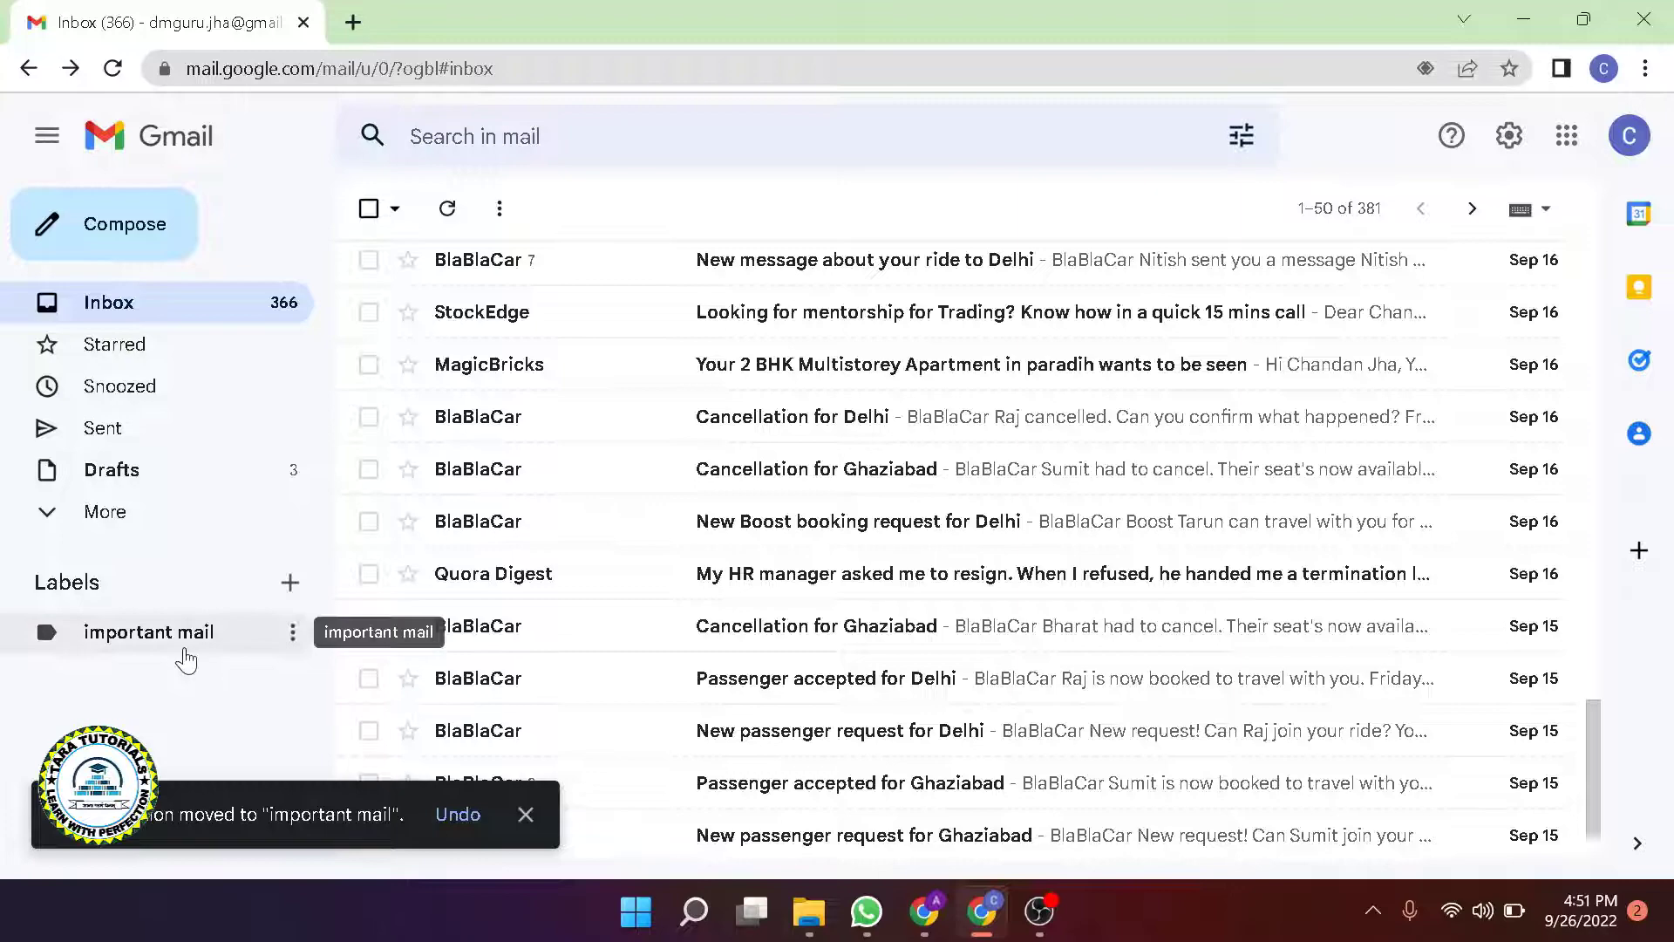
scroll(1093, 589, up, 5)
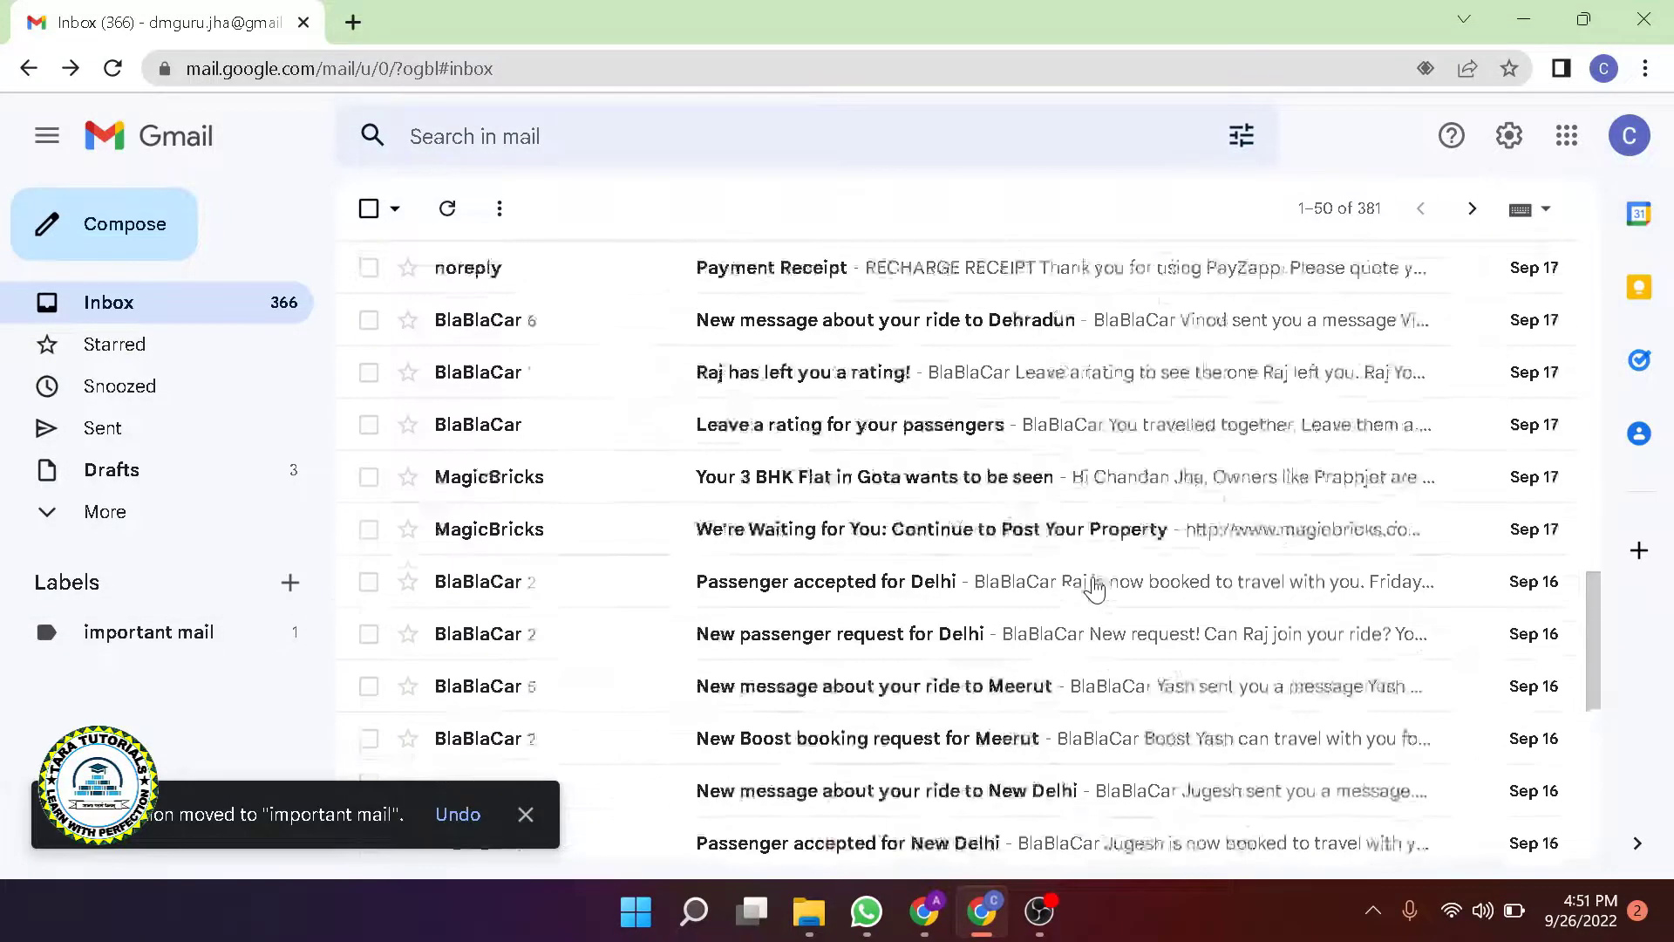
scroll(1093, 588, up, 5)
scroll(1087, 595, up, 5)
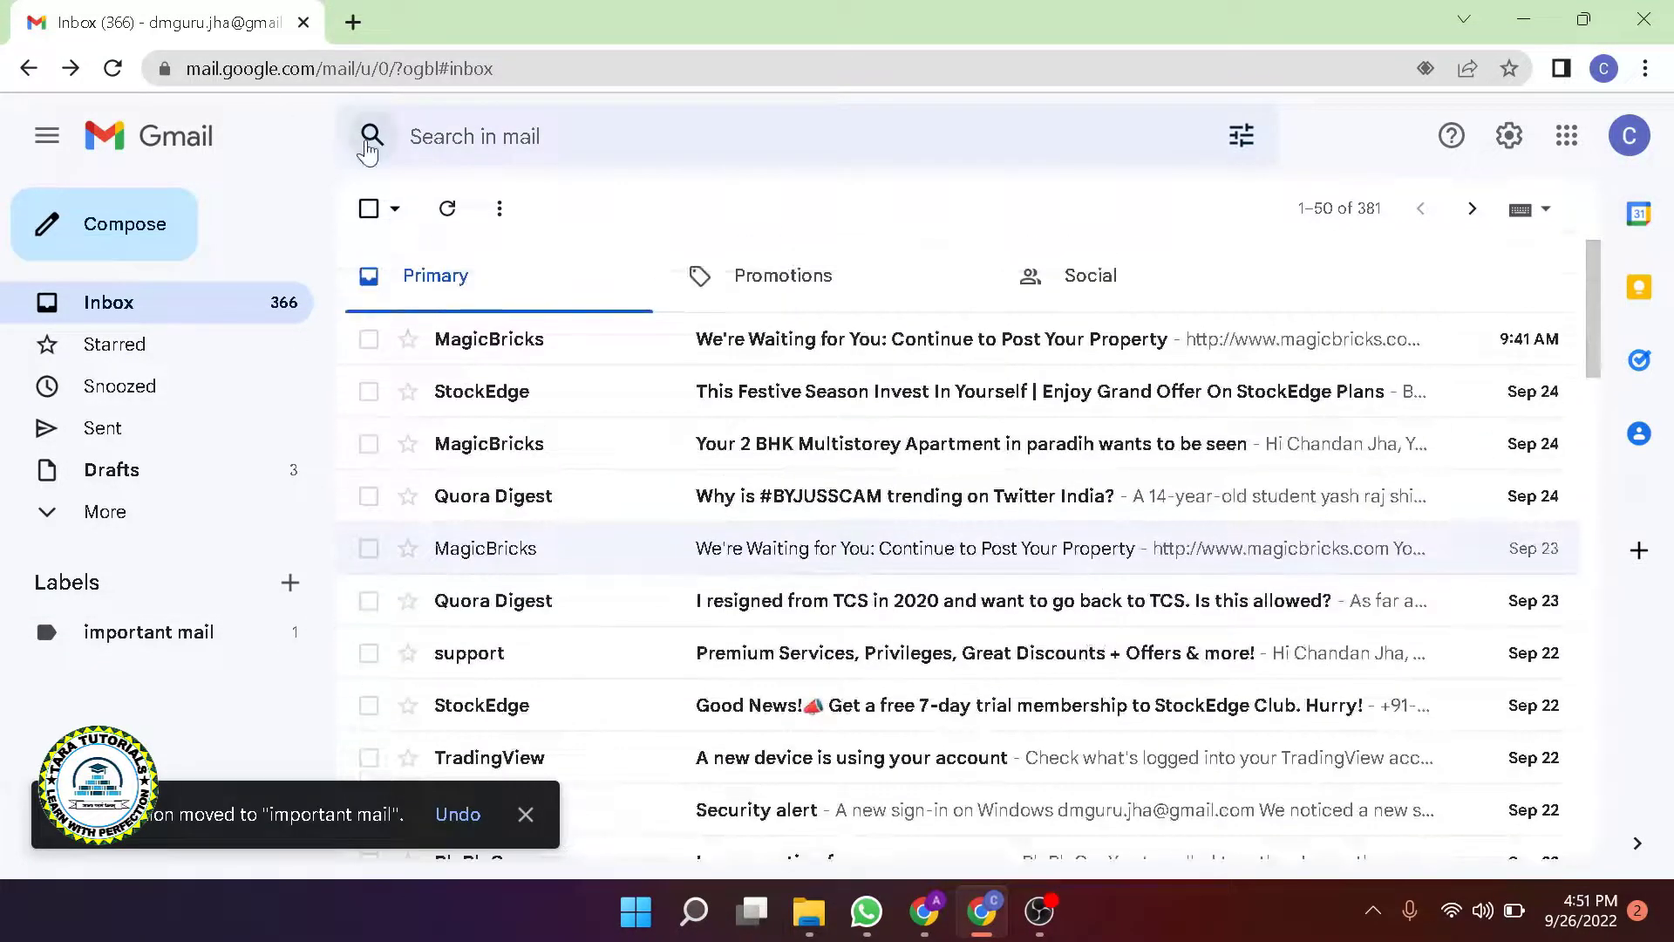
Select all 381 Primary conversations, confirm their bulk deletion, and view Social
click(370, 208)
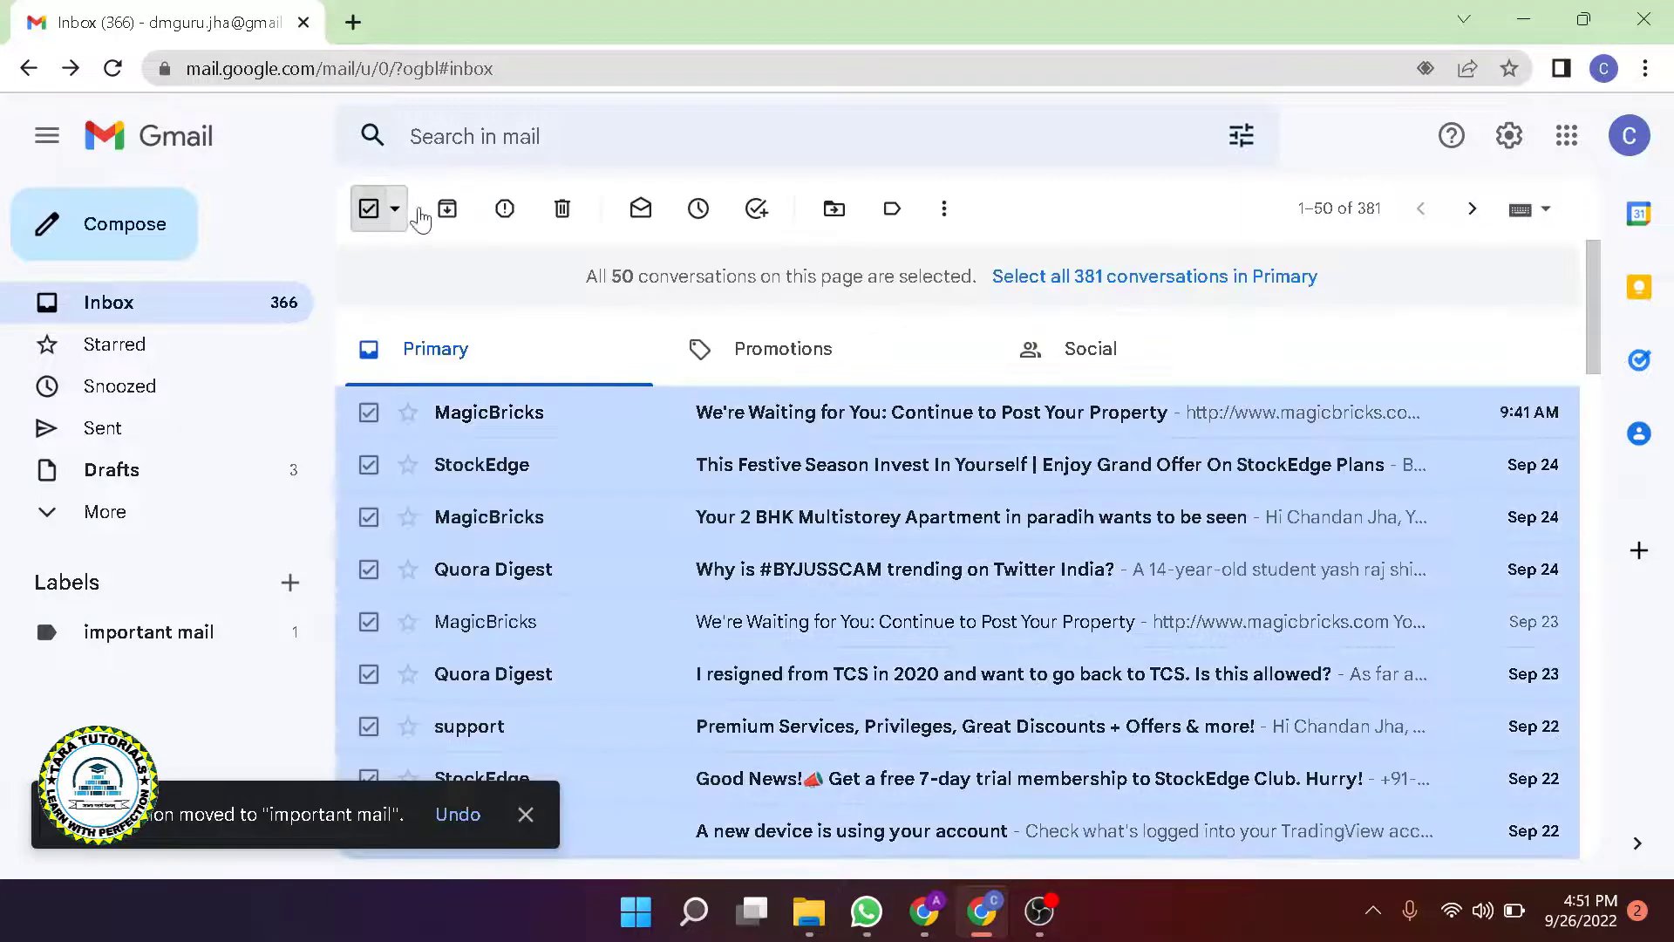
click(1152, 279)
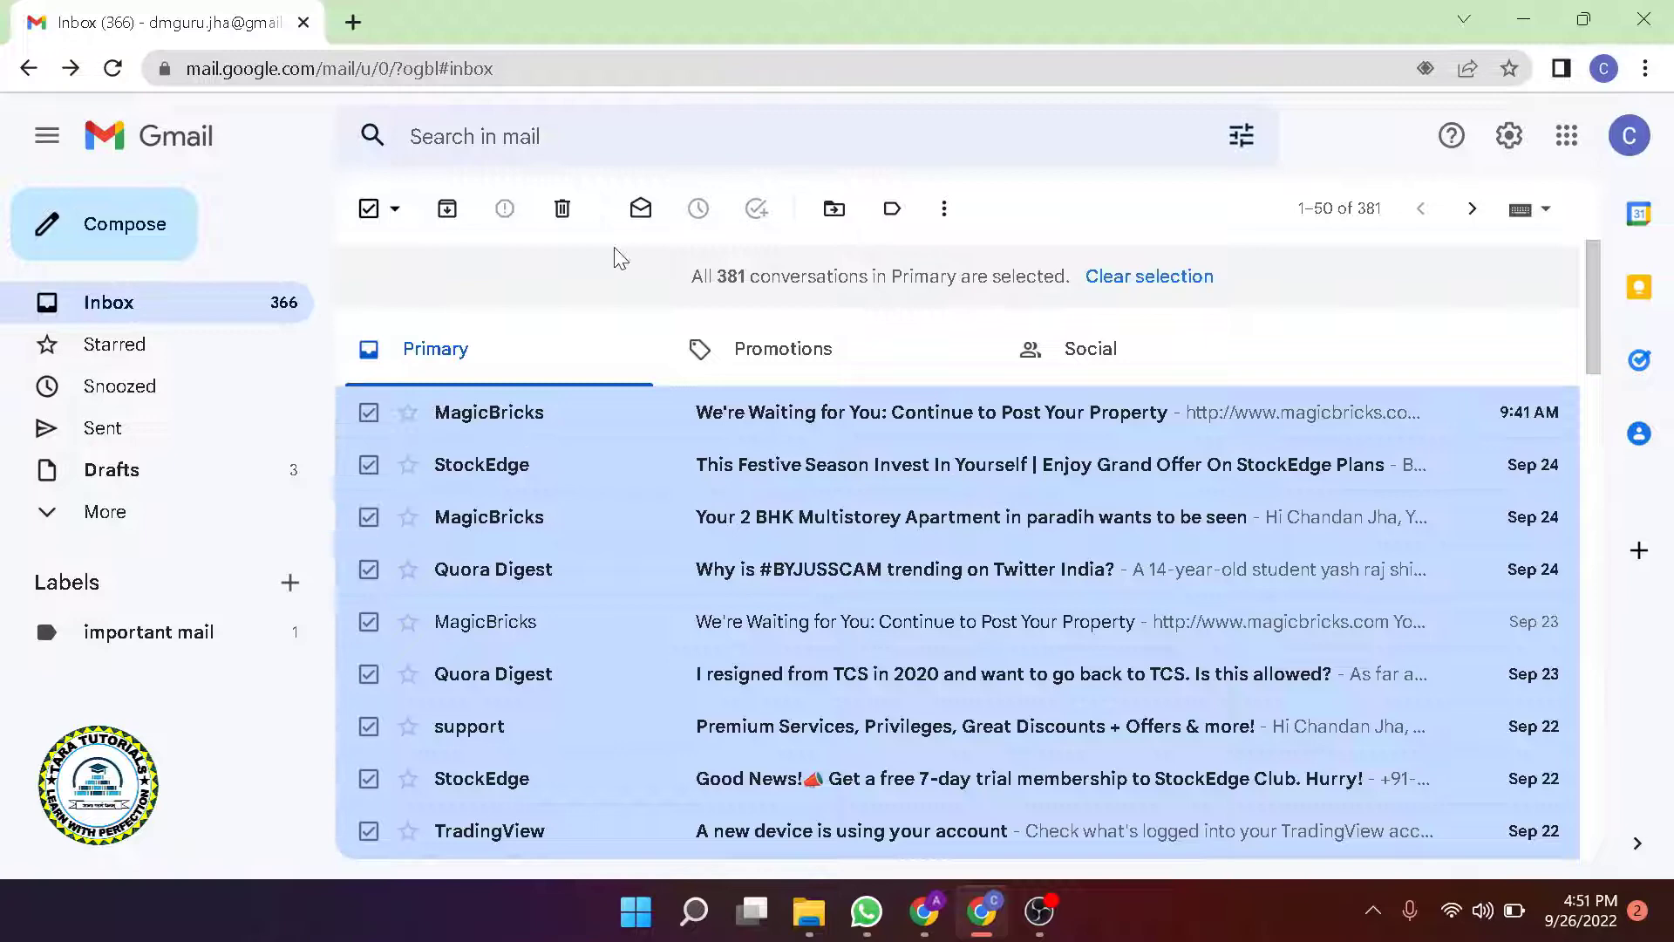
click(563, 211)
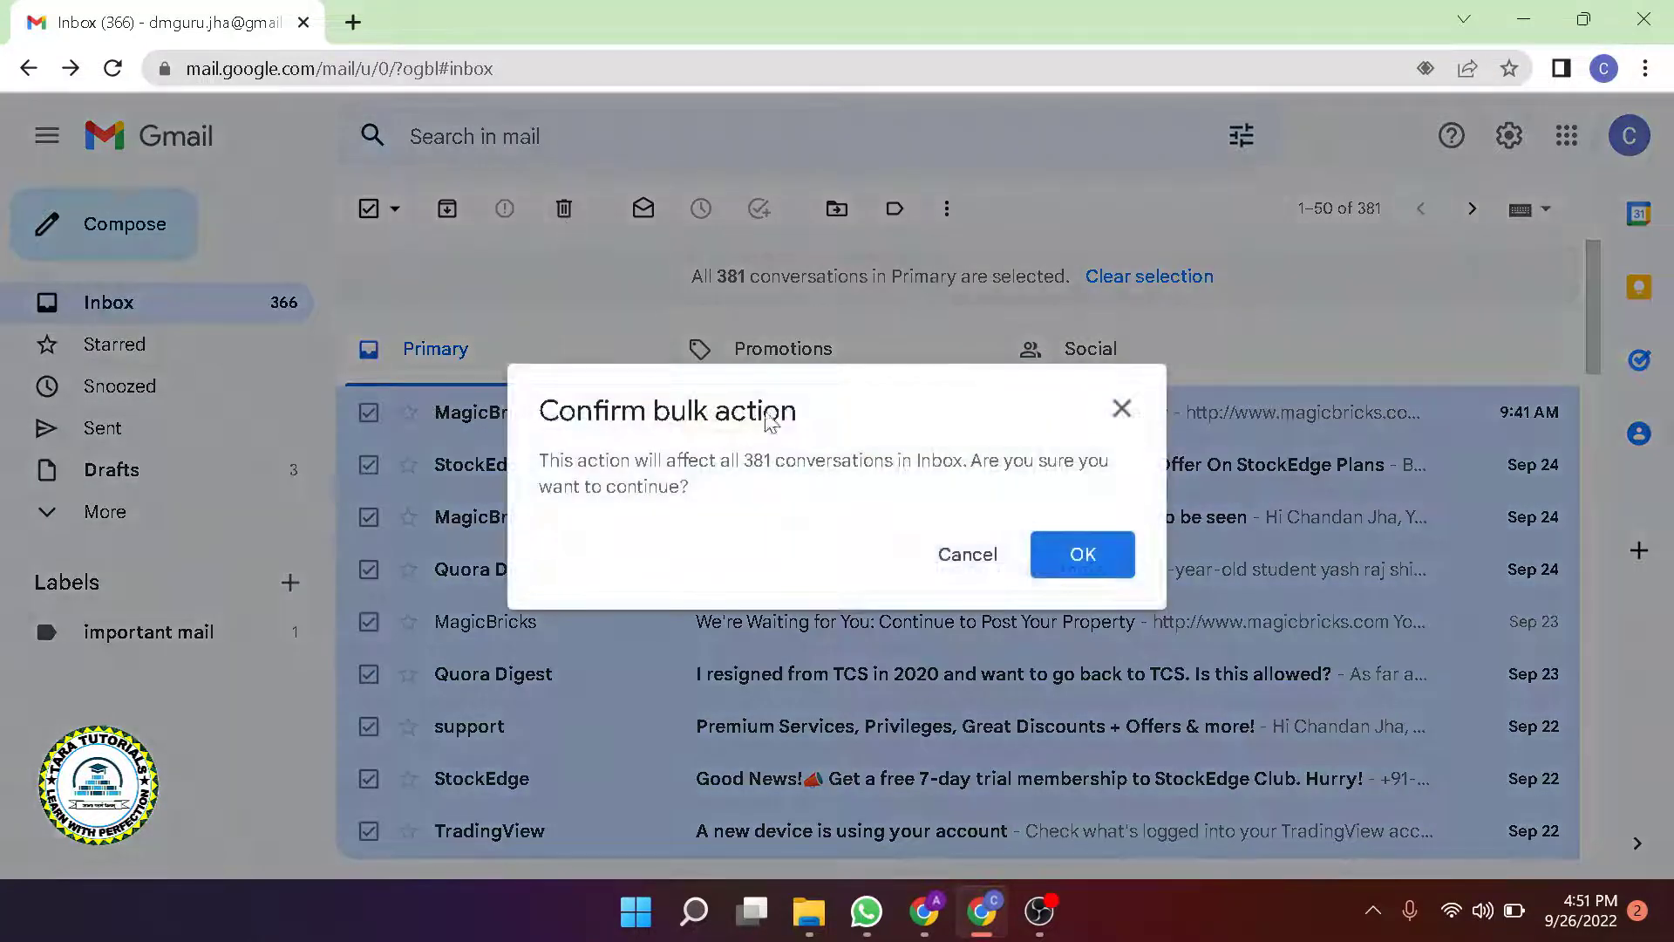
click(1100, 565)
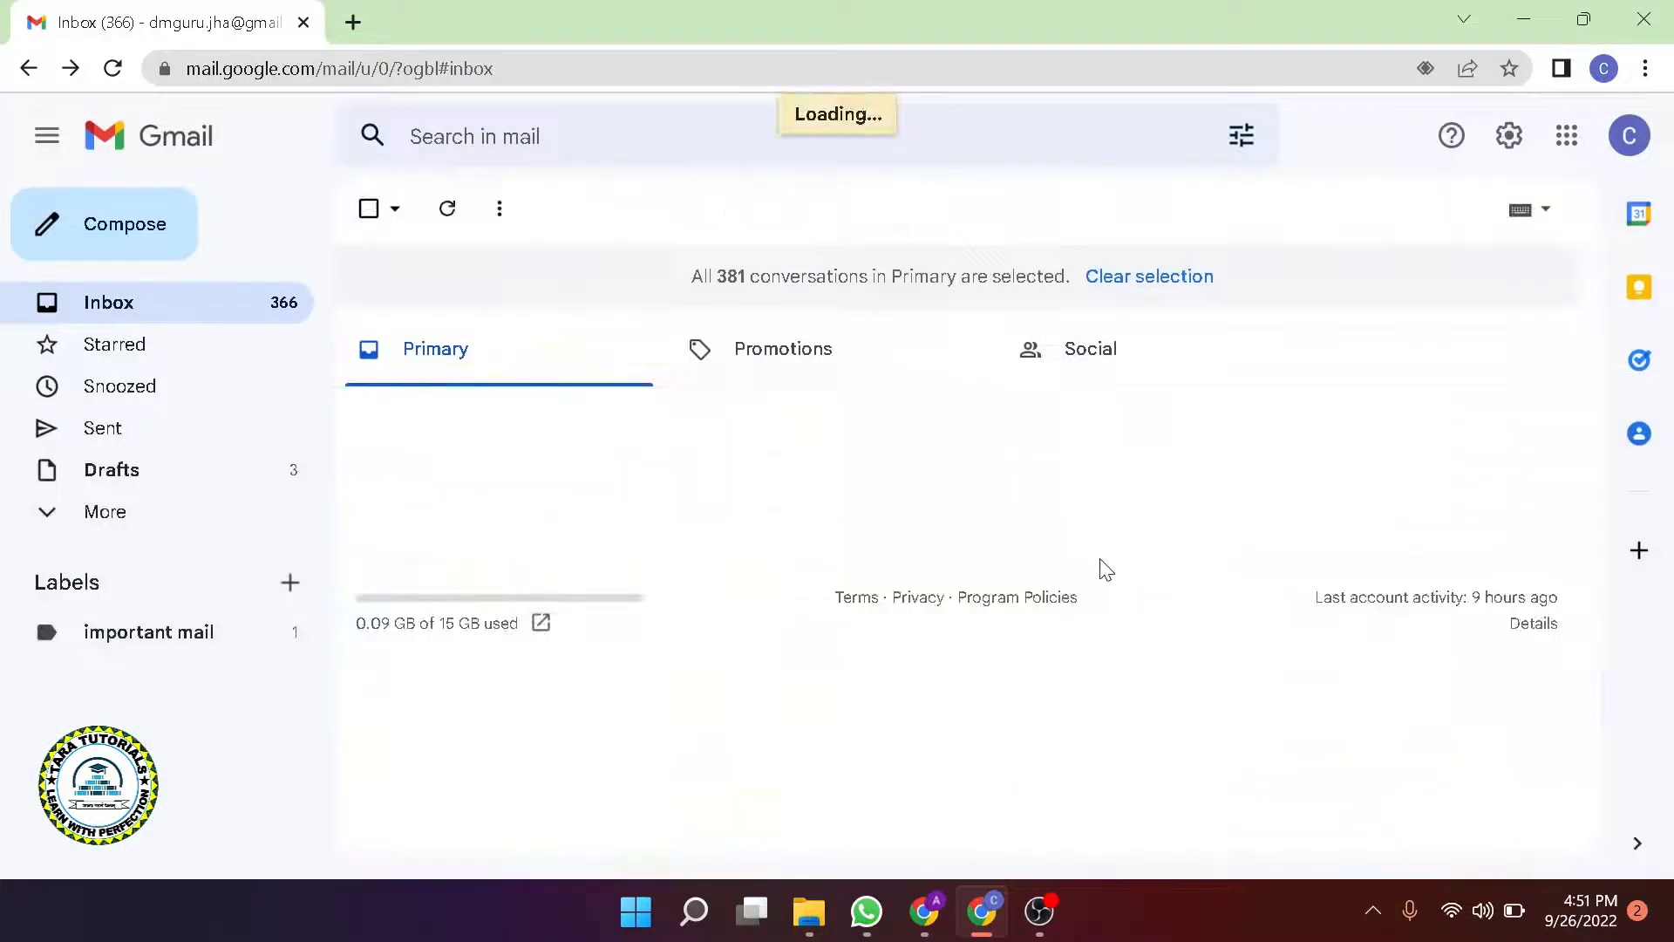
click(1080, 356)
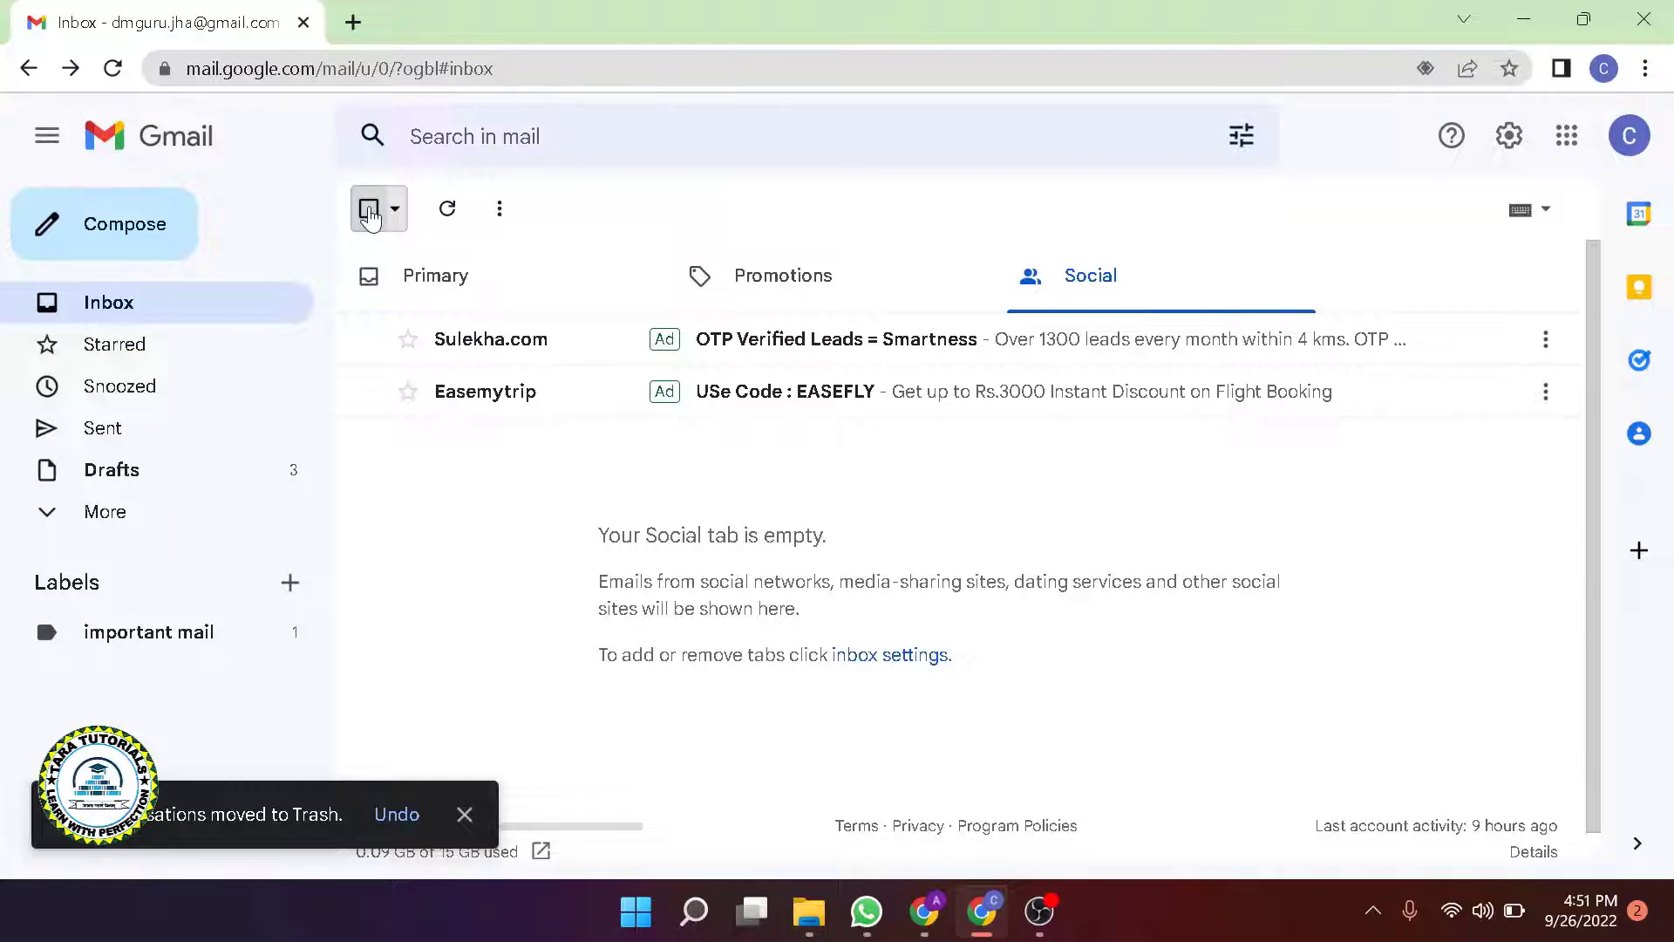
Confirm Promotions and Social are empty, ending on the empty Primary tab
click(401, 285)
click(770, 295)
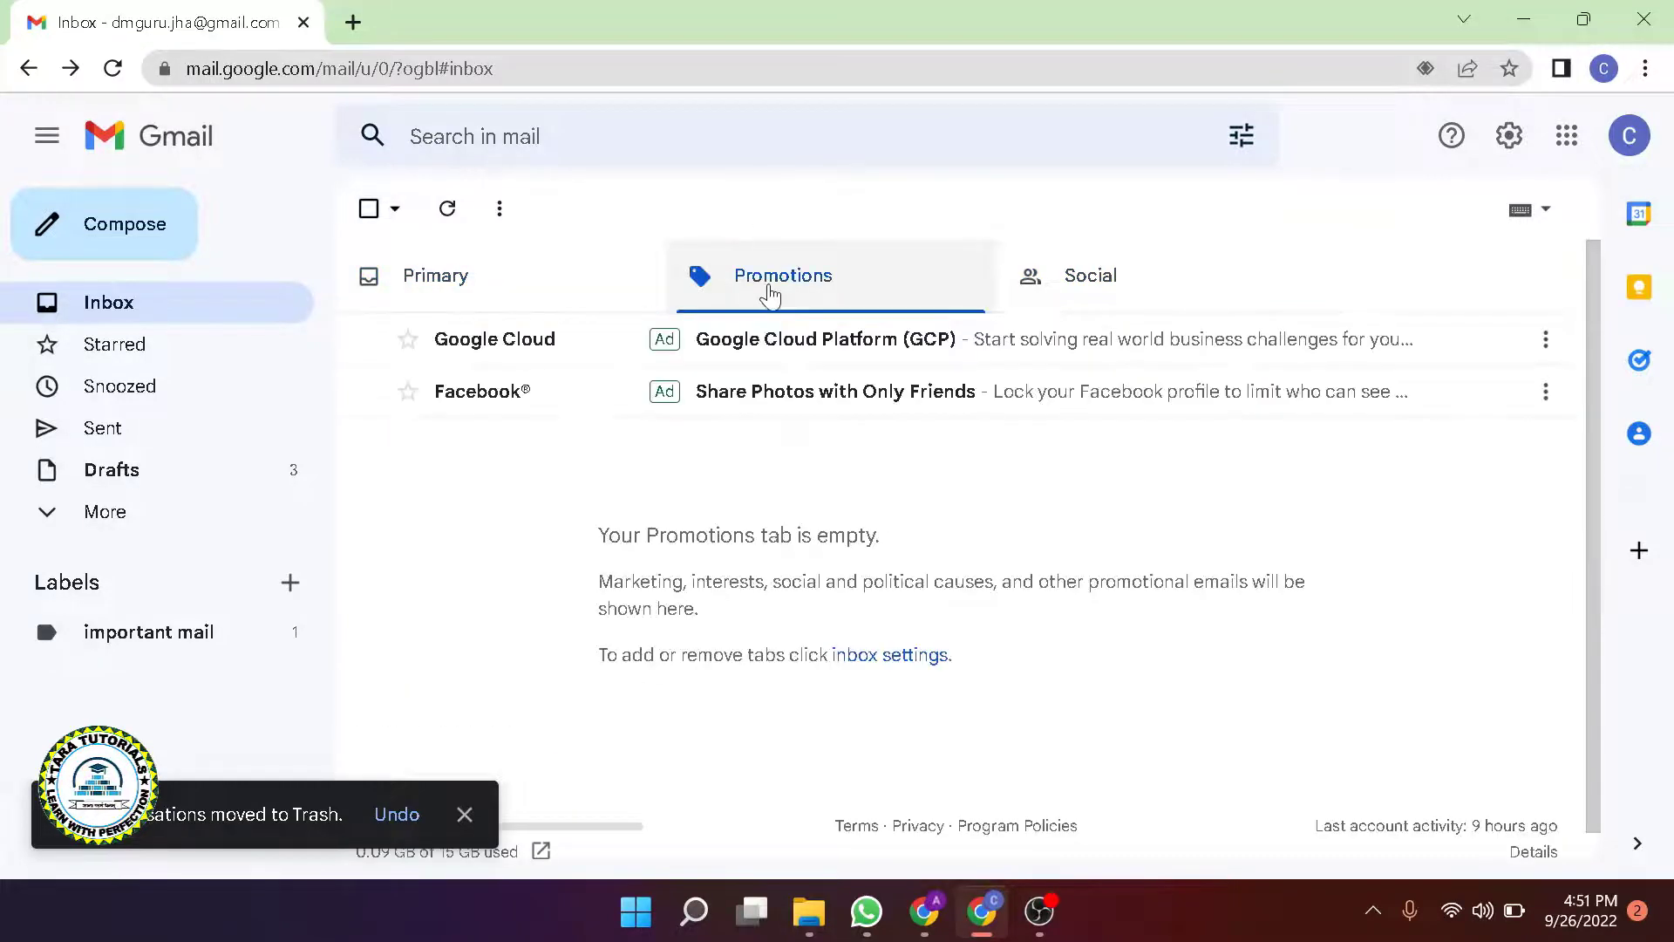
click(1076, 292)
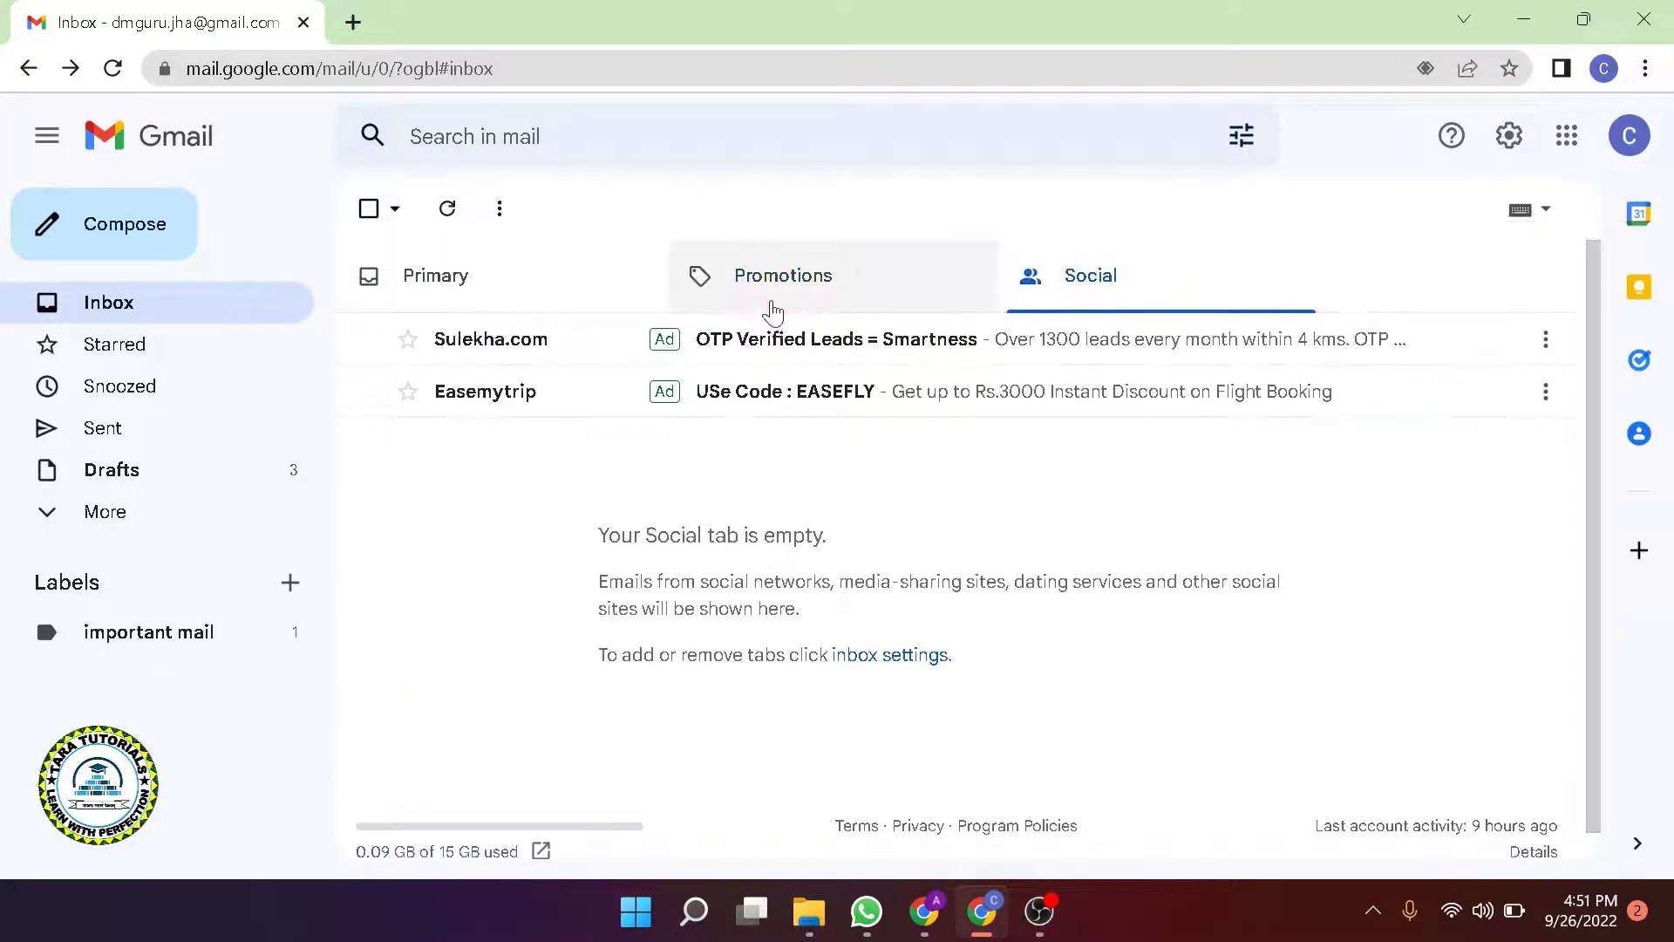
click(773, 312)
click(448, 304)
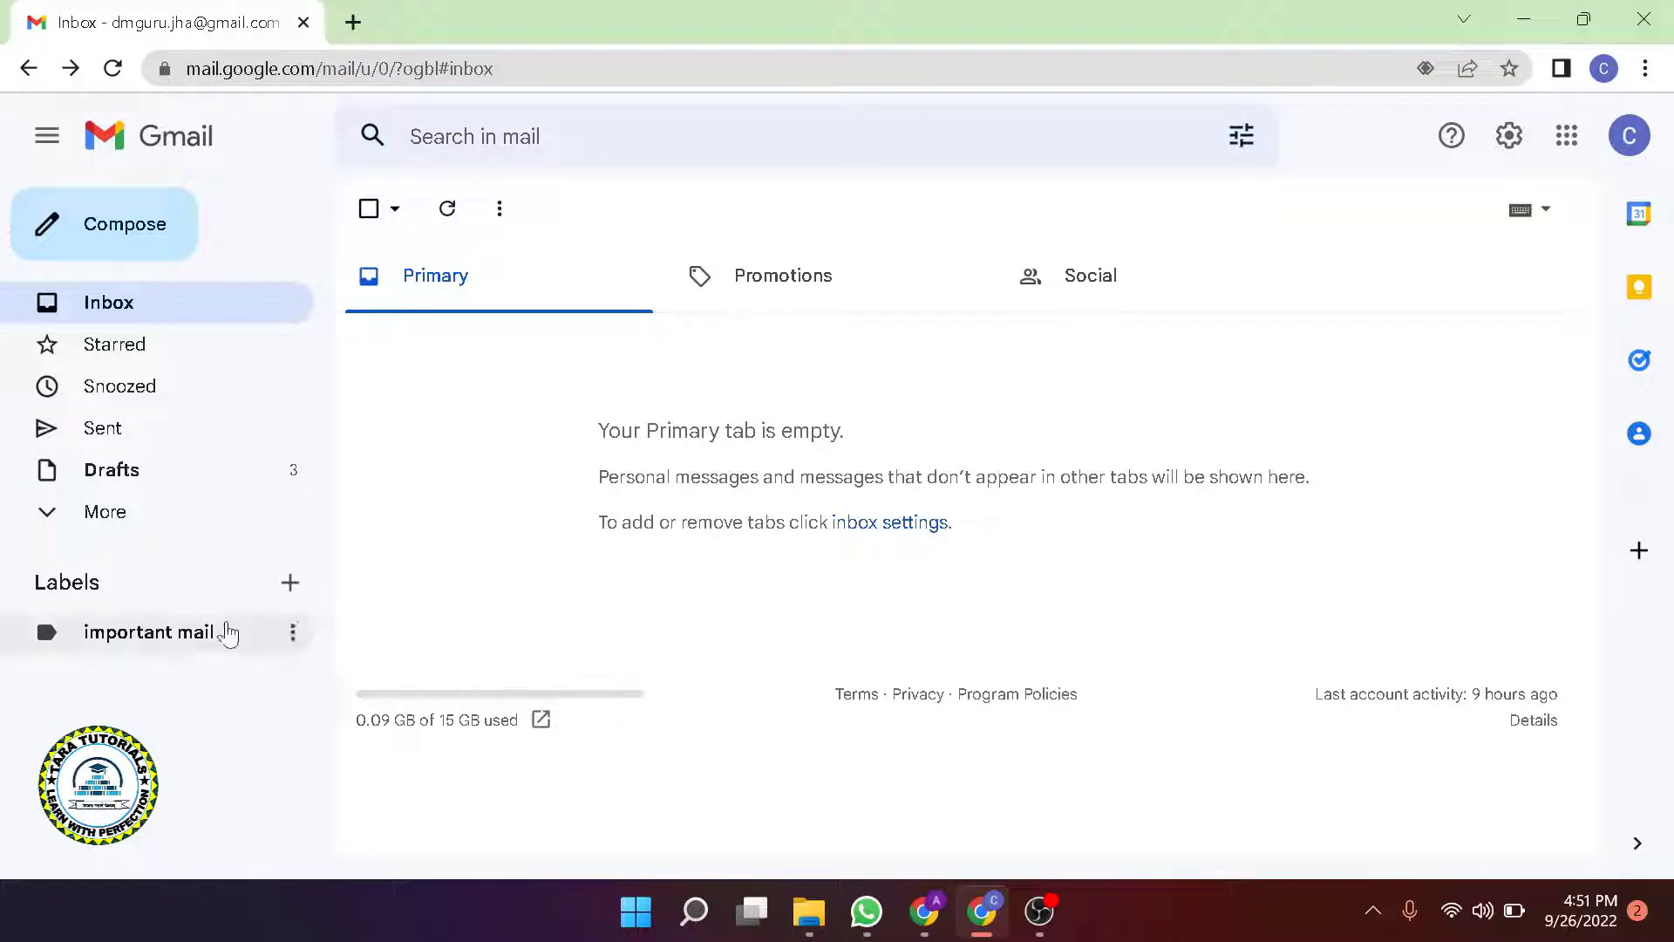
Show the 'important mail' label and its single selling-property support conversation
click(191, 641)
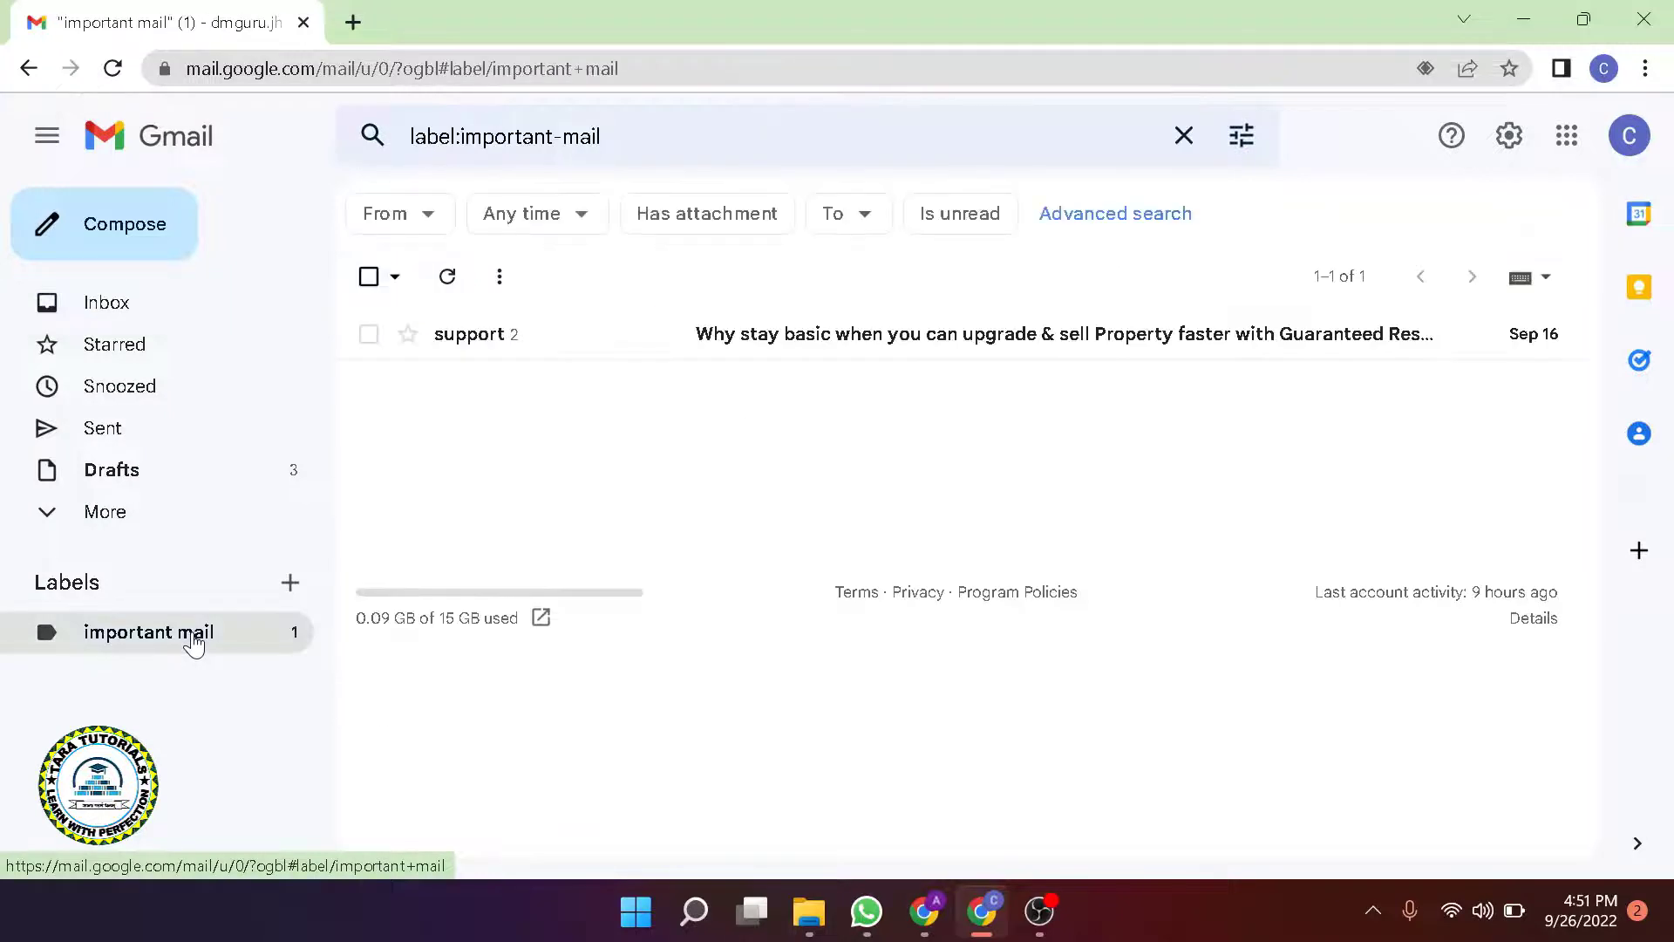